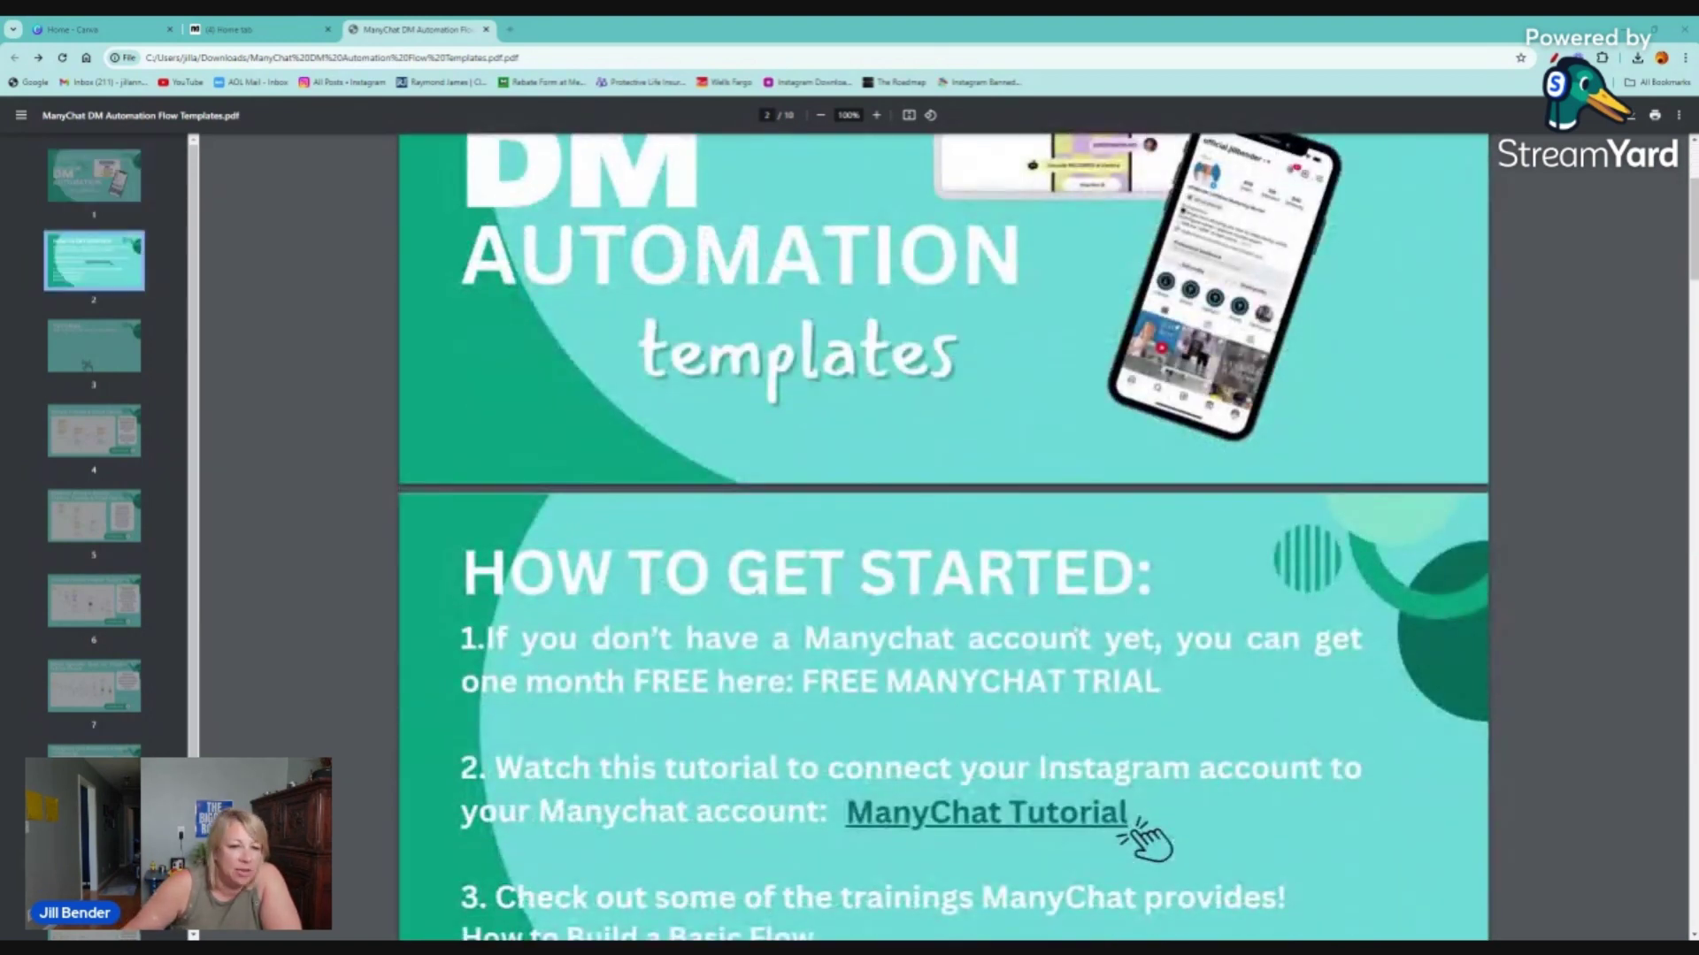
scroll(943, 531, down, 3)
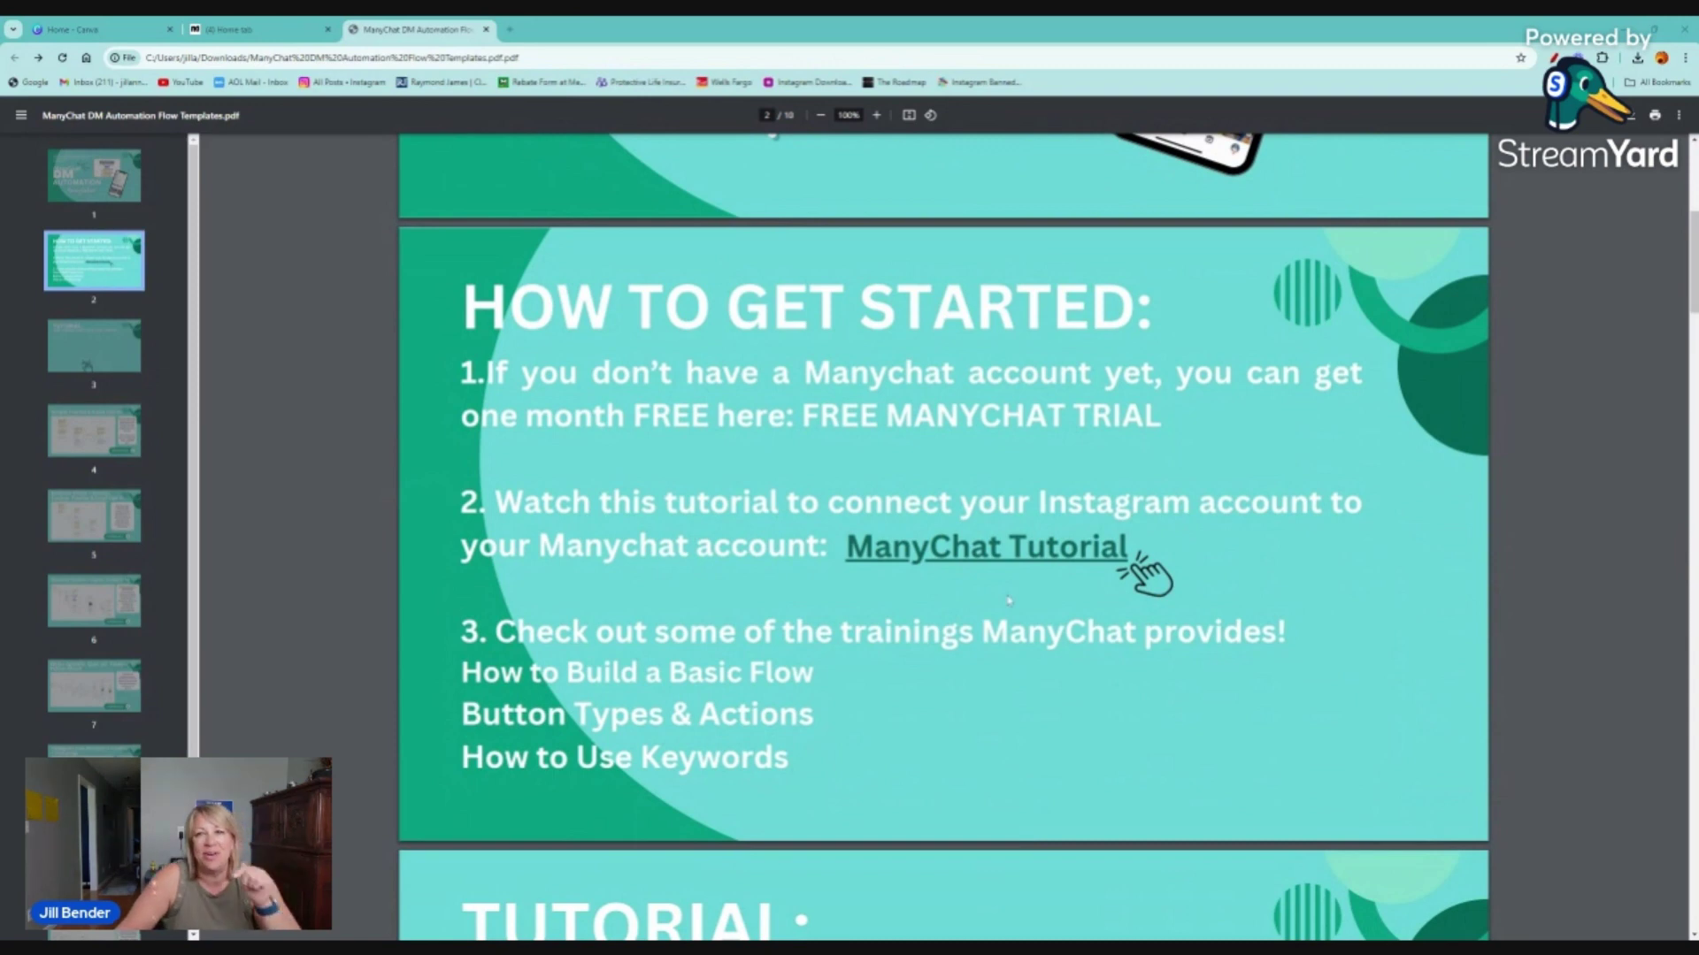
scroll(1007, 600, down, 5)
scroll(1008, 600, down, 5)
scroll(1006, 599, down, 5)
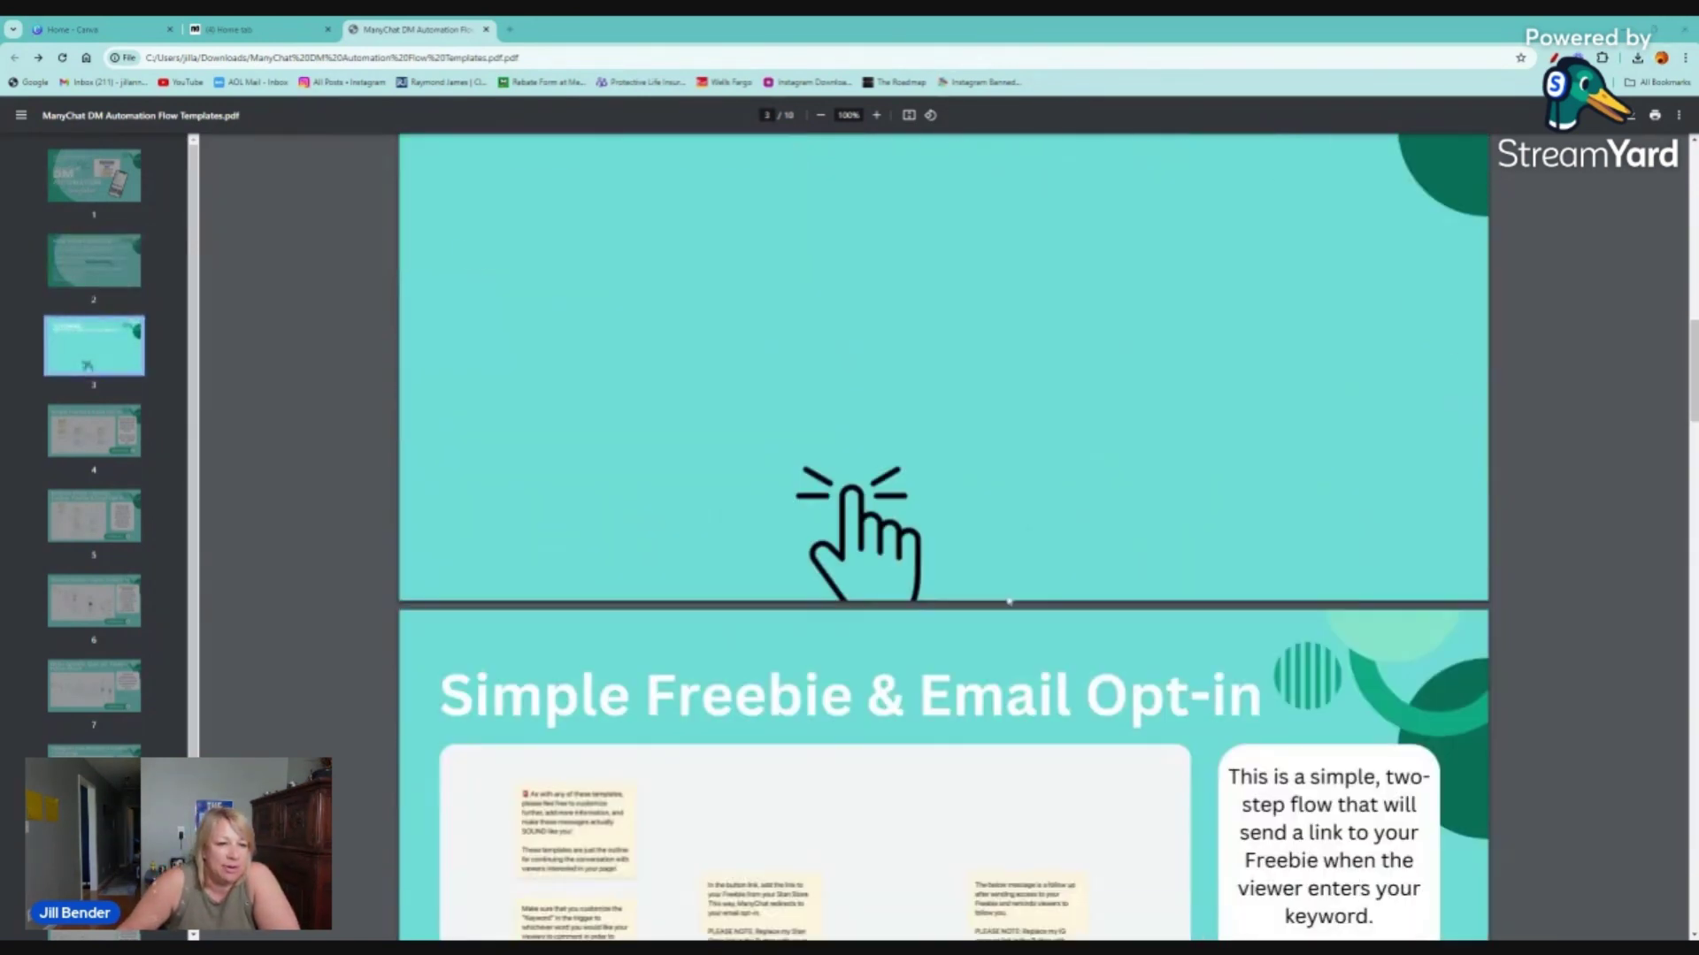
scroll(1007, 600, down, 5)
scroll(1008, 601, down, 1)
scroll(1008, 600, up, 6)
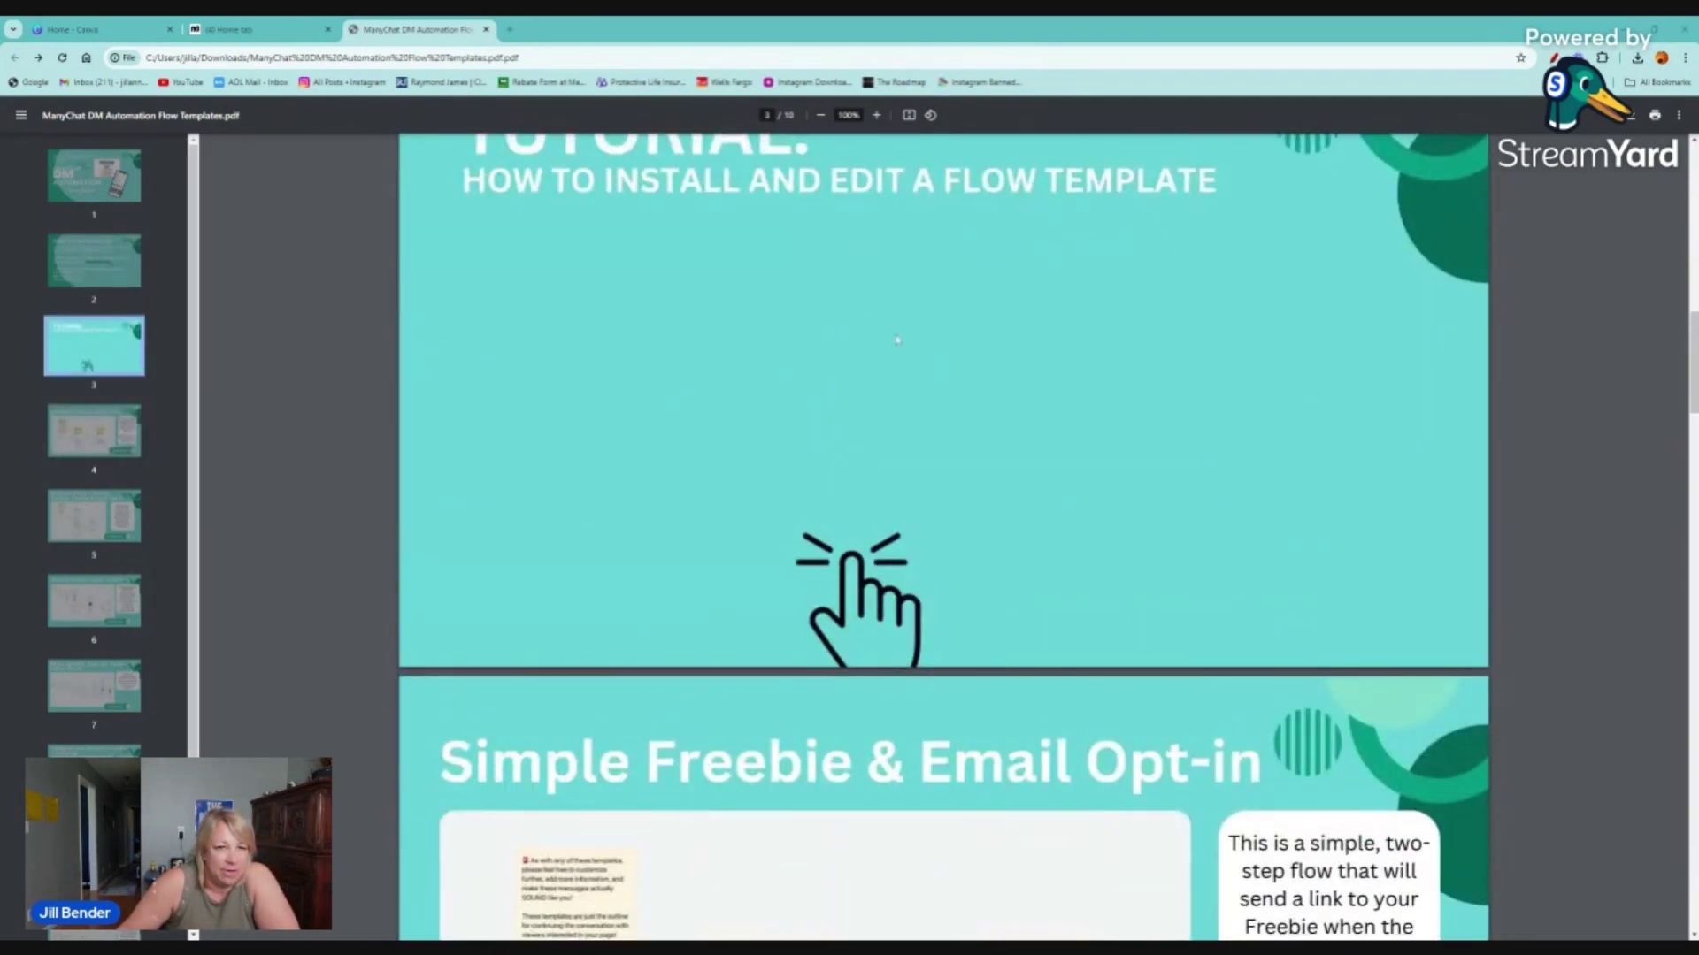
scroll(898, 341, down, 3)
scroll(897, 341, down, 4)
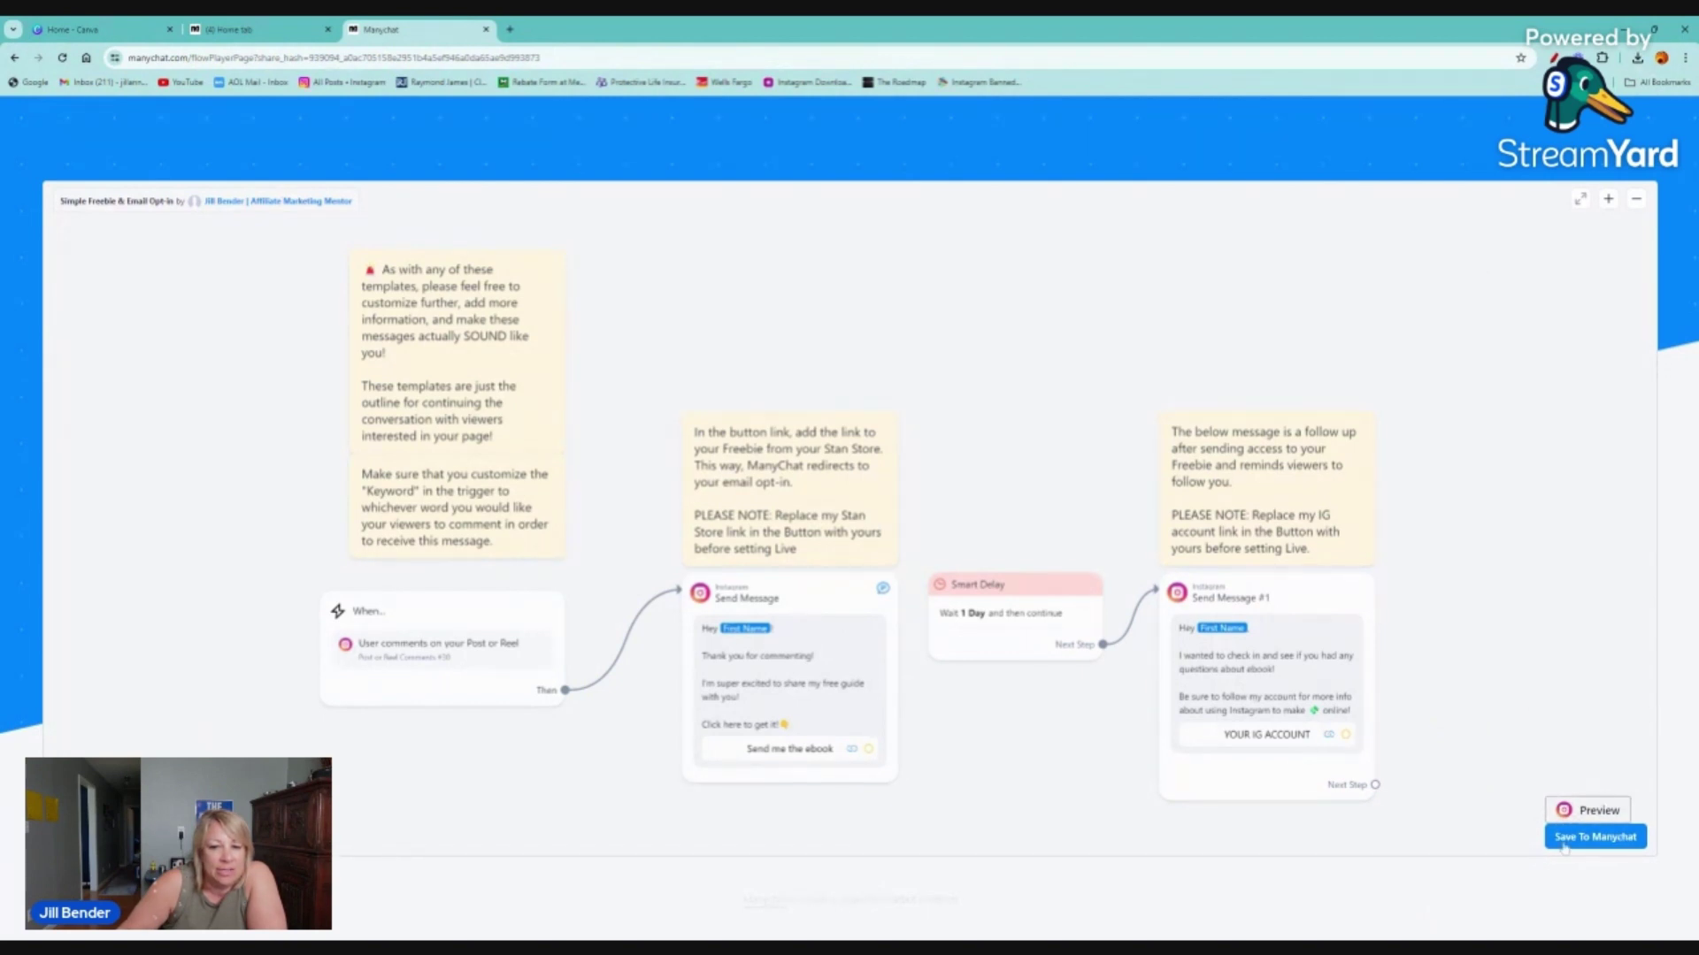
Step: Save the shared flow template to the chosen ManyChat account and view it in the editor
click(1594, 837)
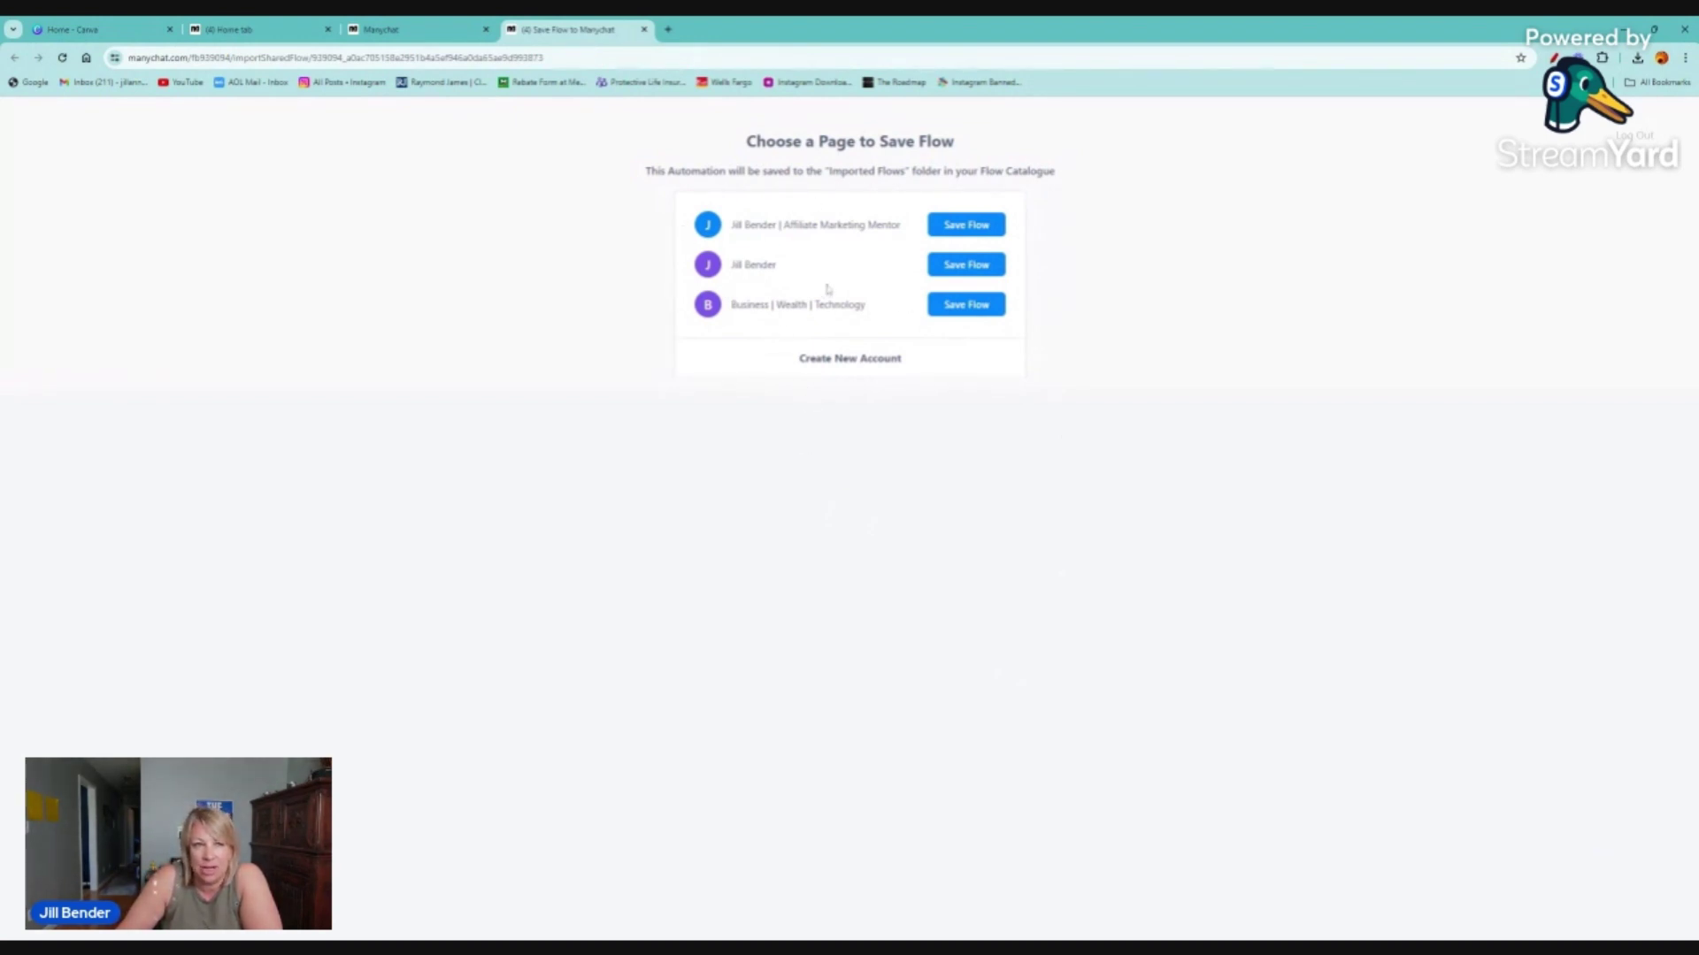
click(965, 226)
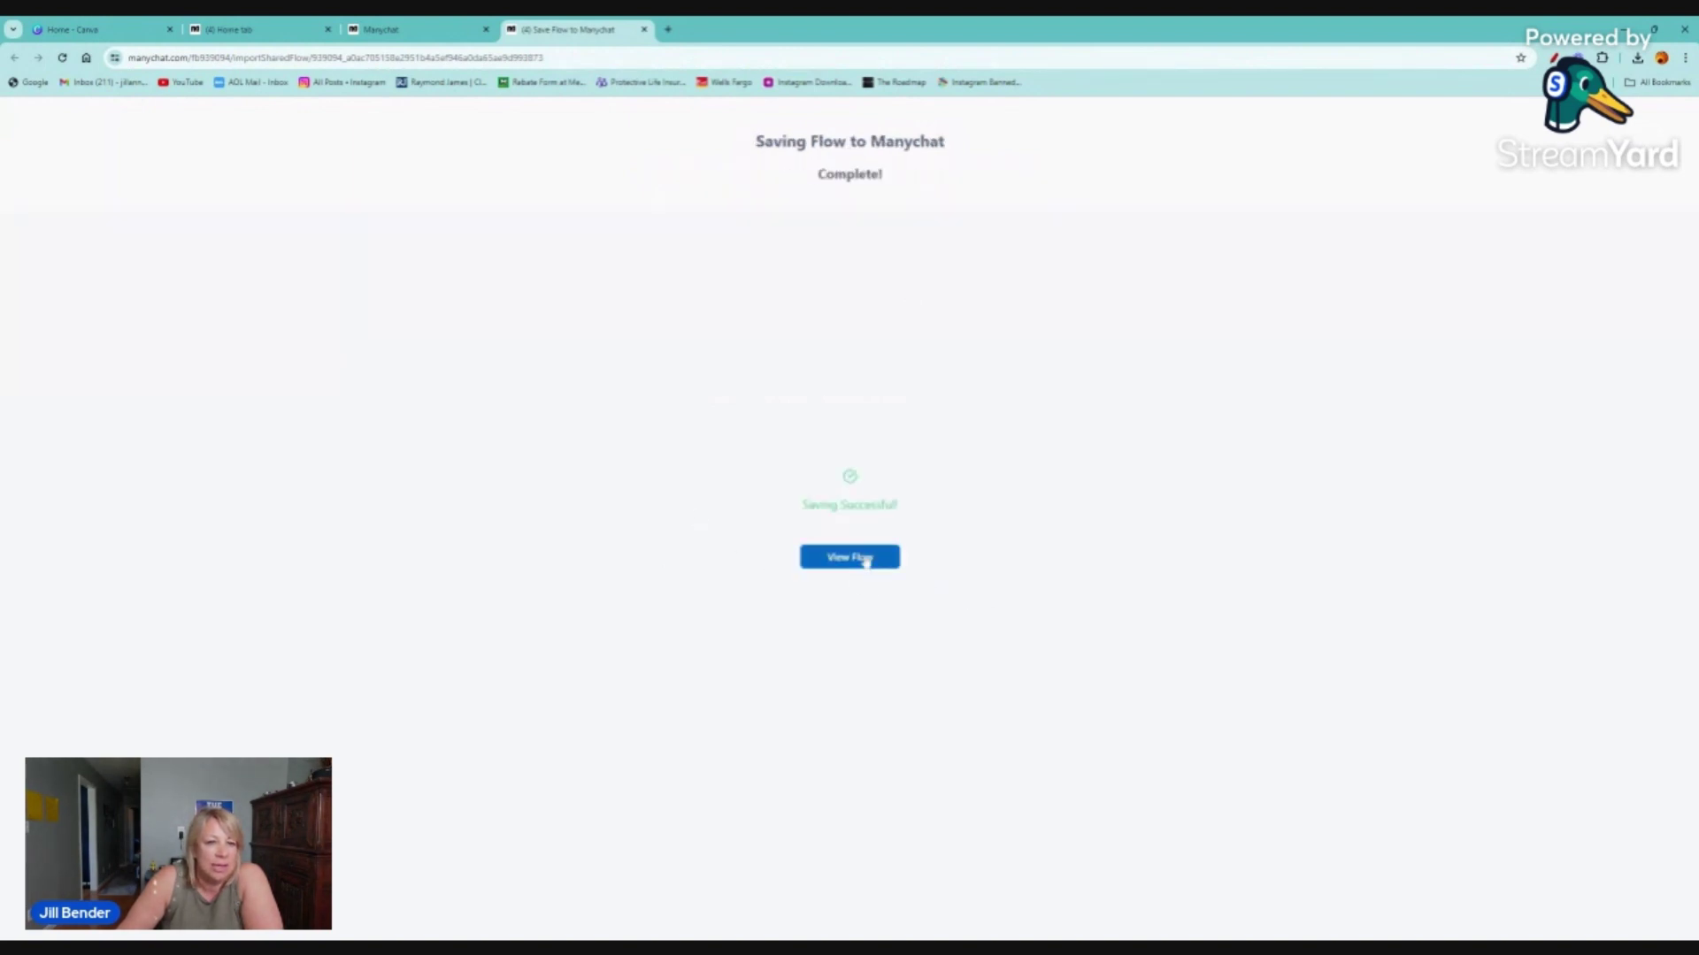
click(866, 561)
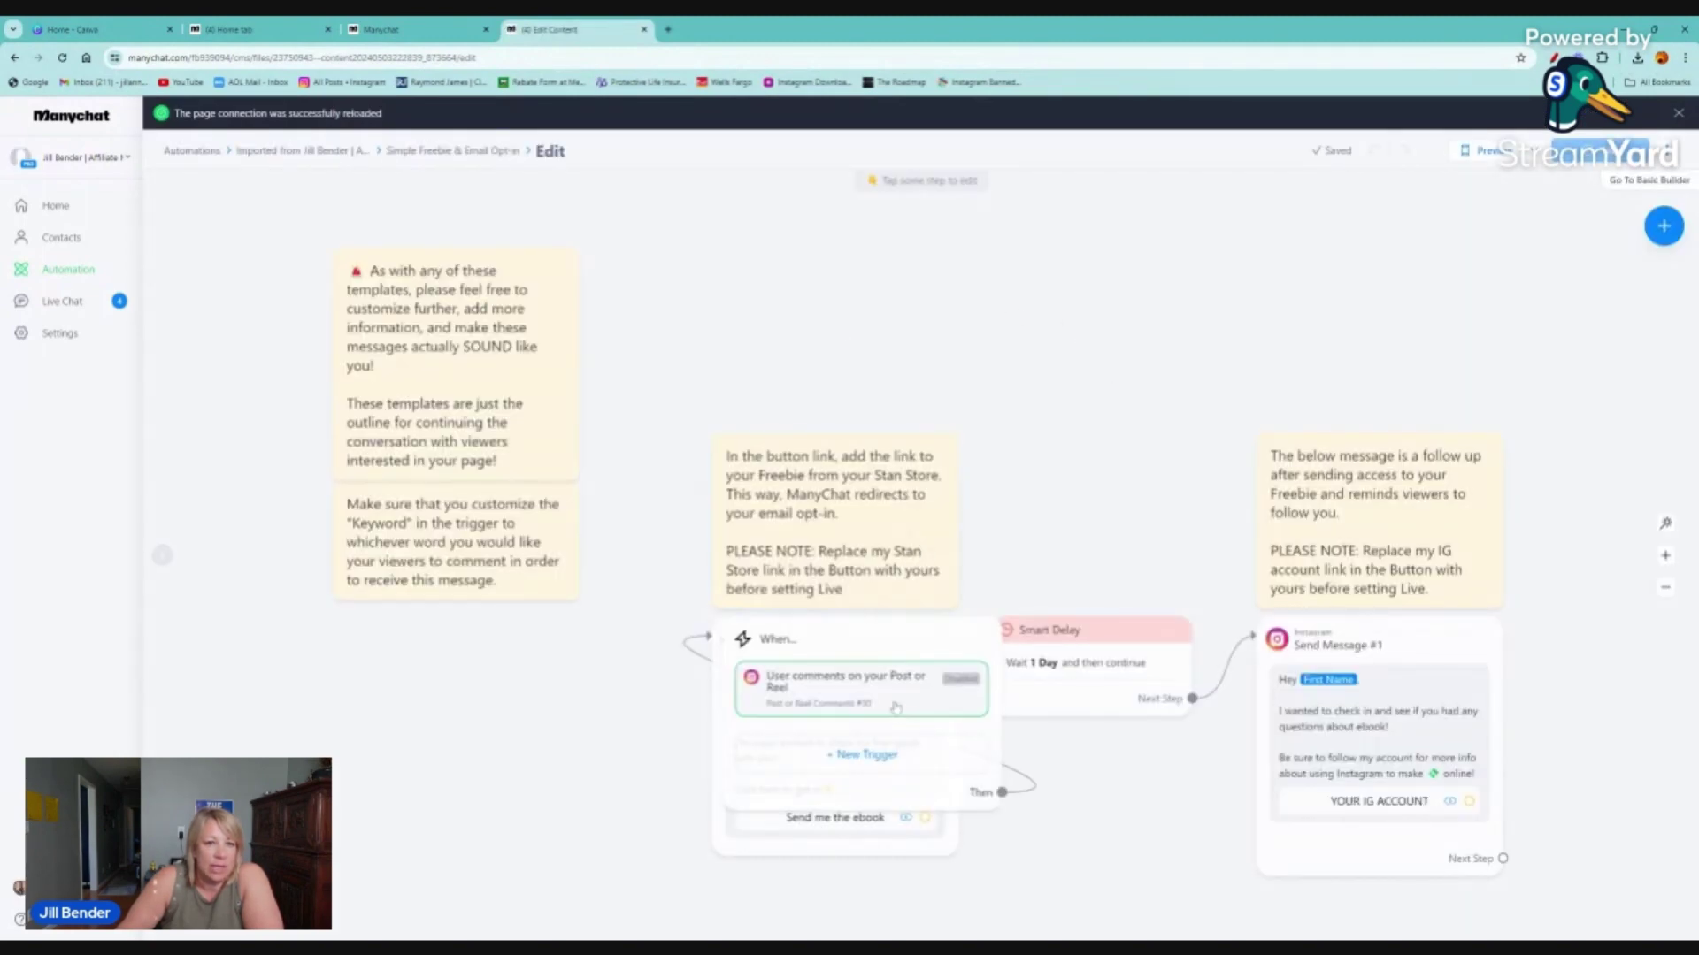
Step: Move the When trigger card left of the first message and review the three template notes
click(898, 651)
drag(894, 639, 491, 652)
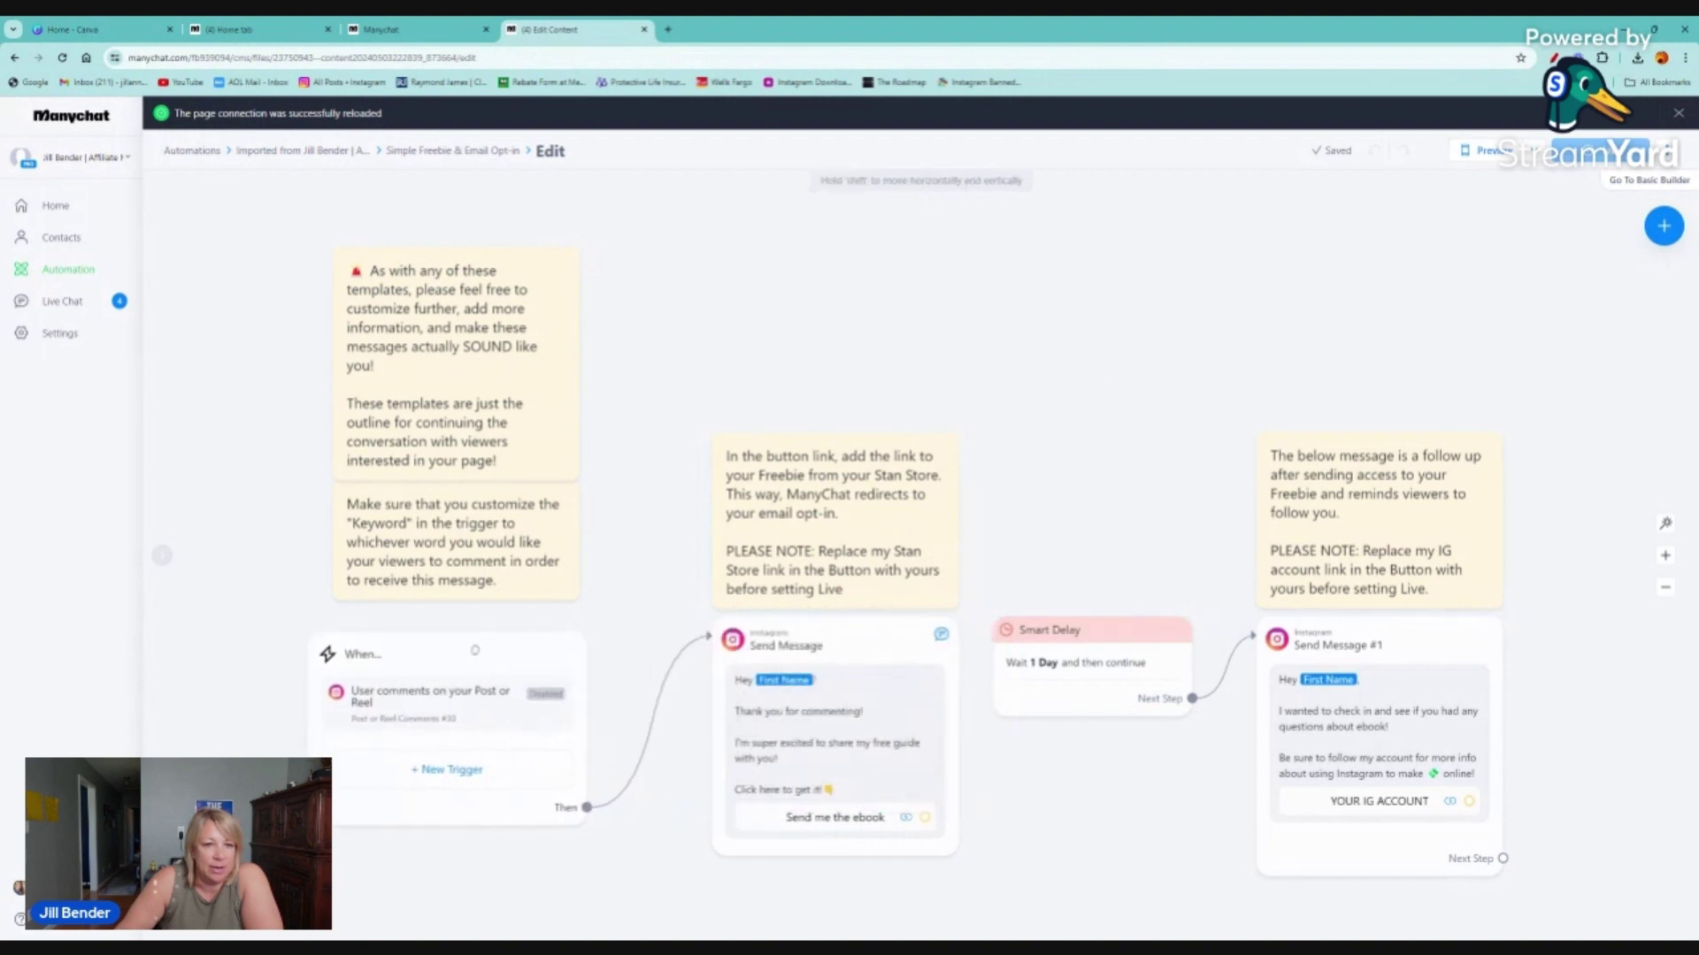
click(437, 363)
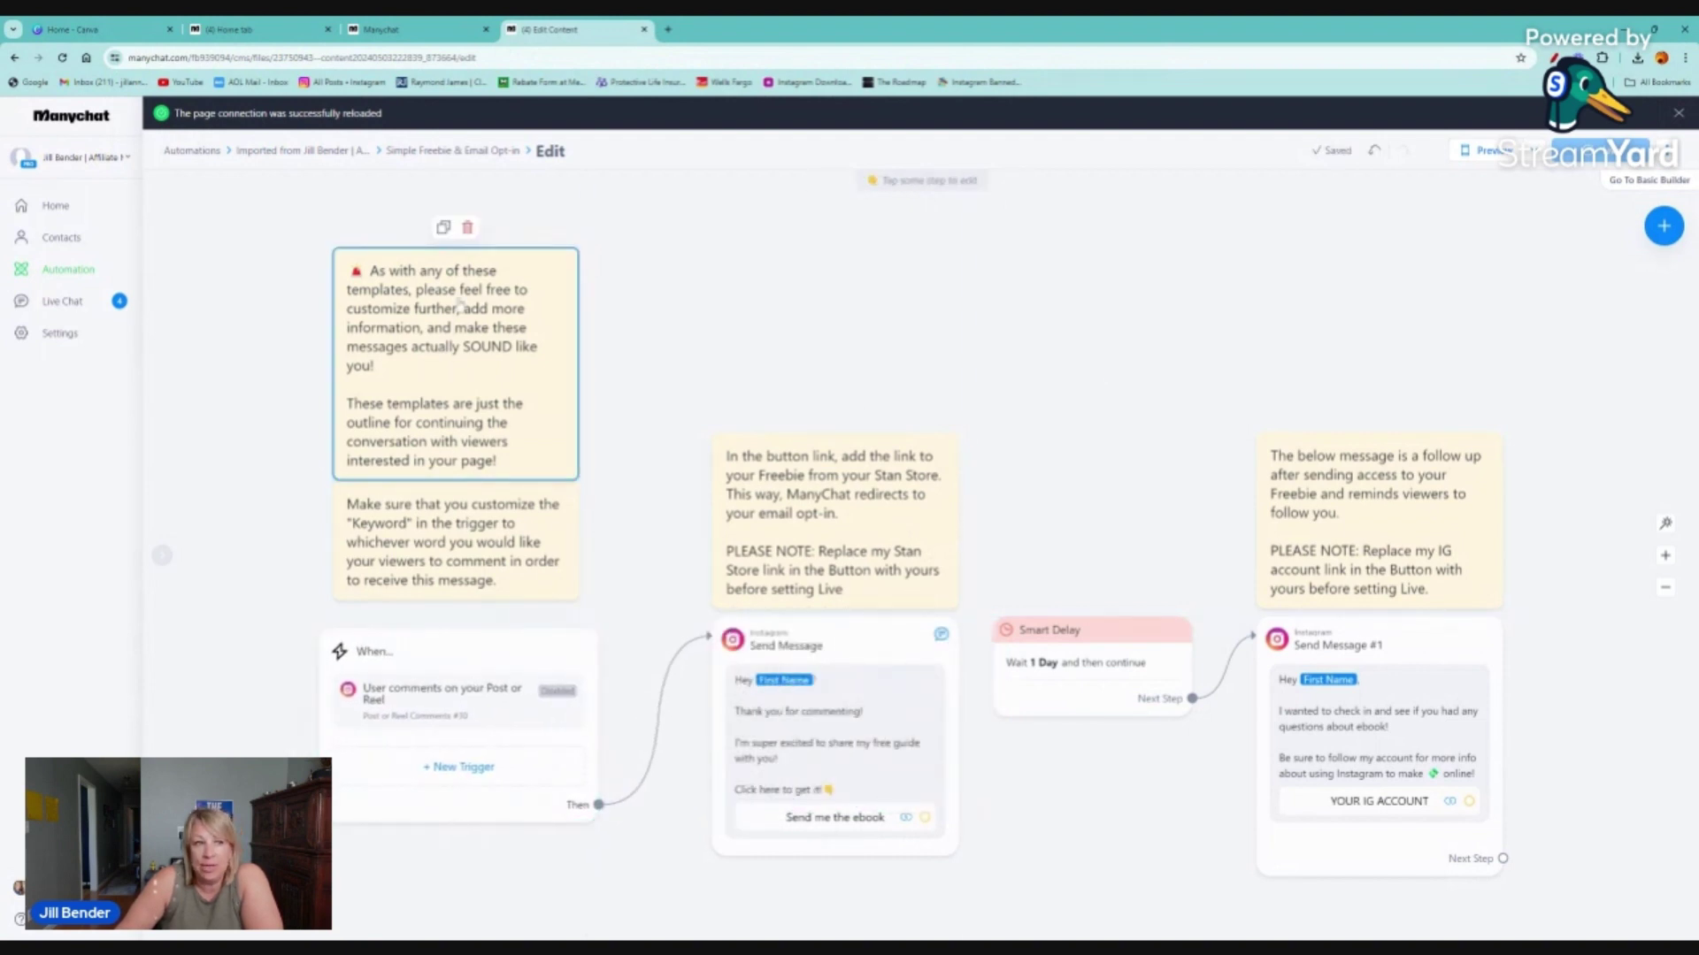
click(823, 495)
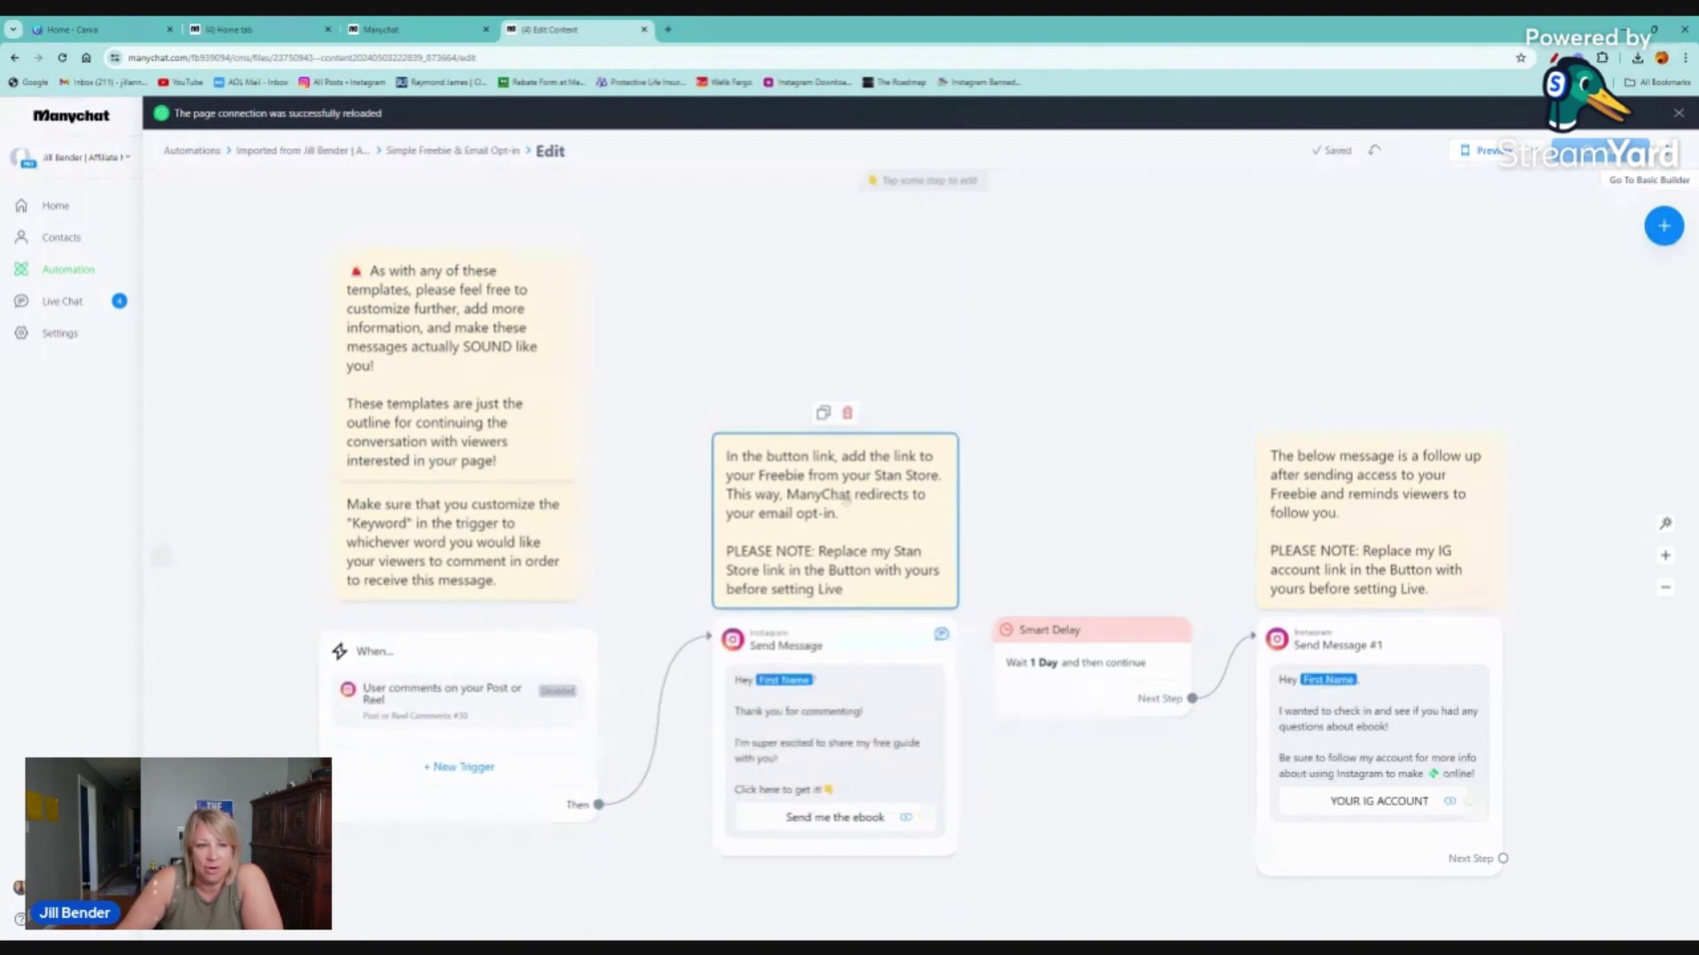
click(1408, 504)
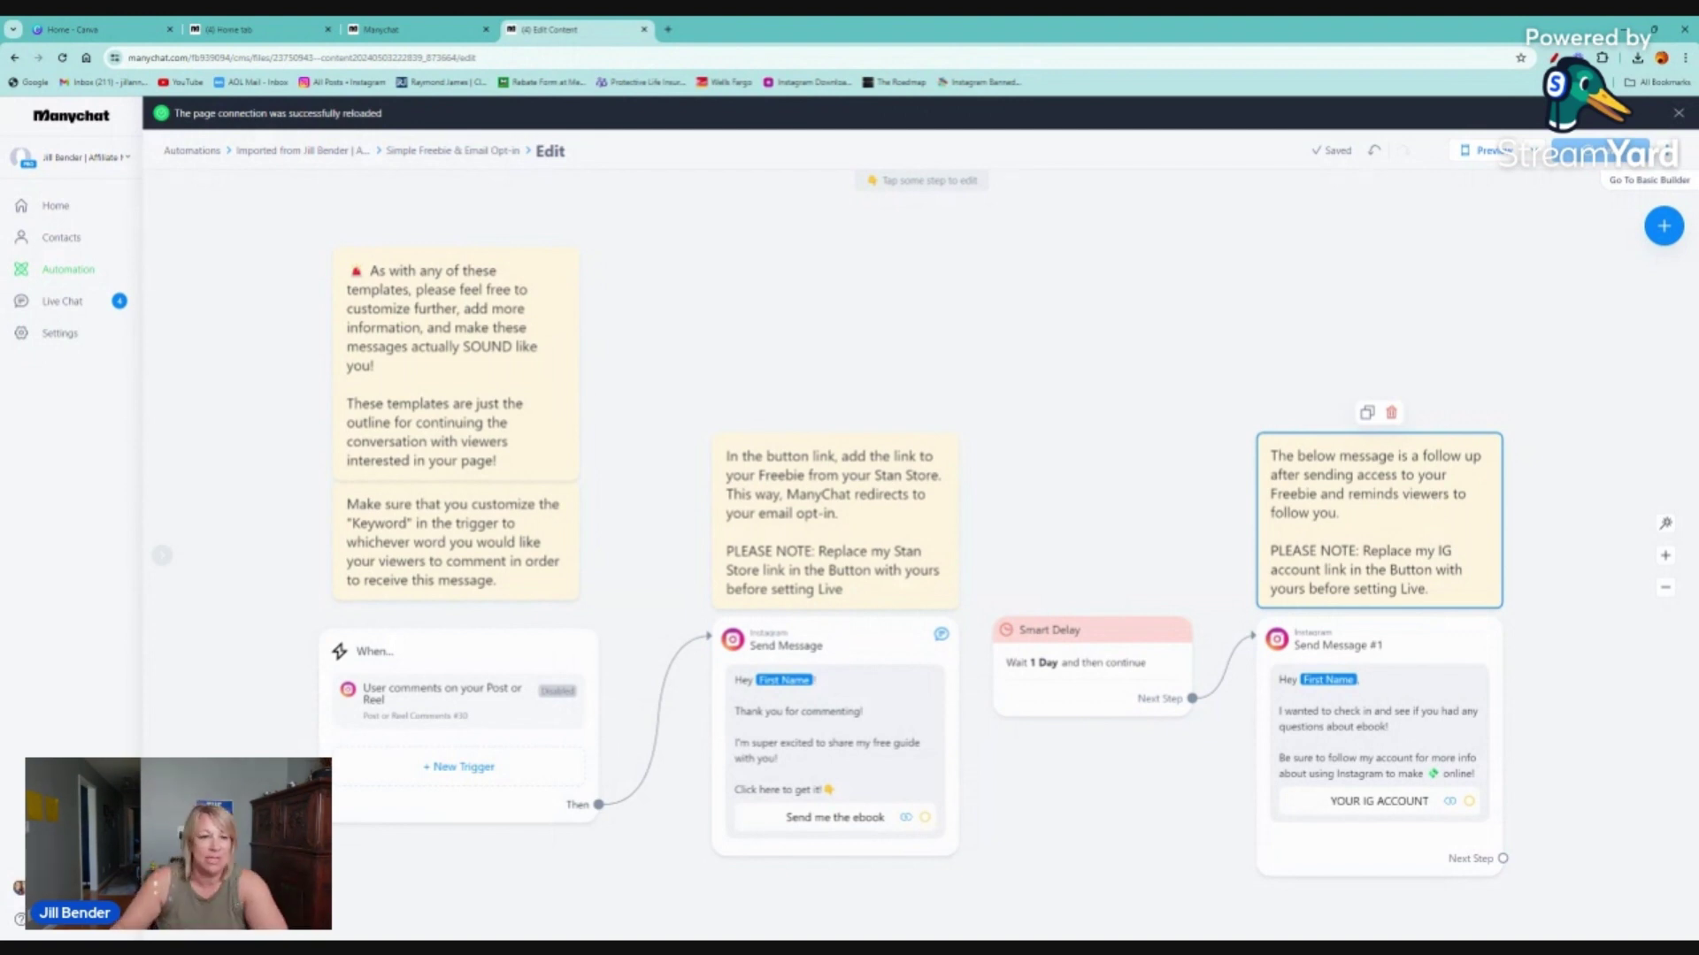
Step: Review both Send Message steps and their 'Send me the ebook' and 'YOUR IG ACCOUNT' buttons
click(746, 759)
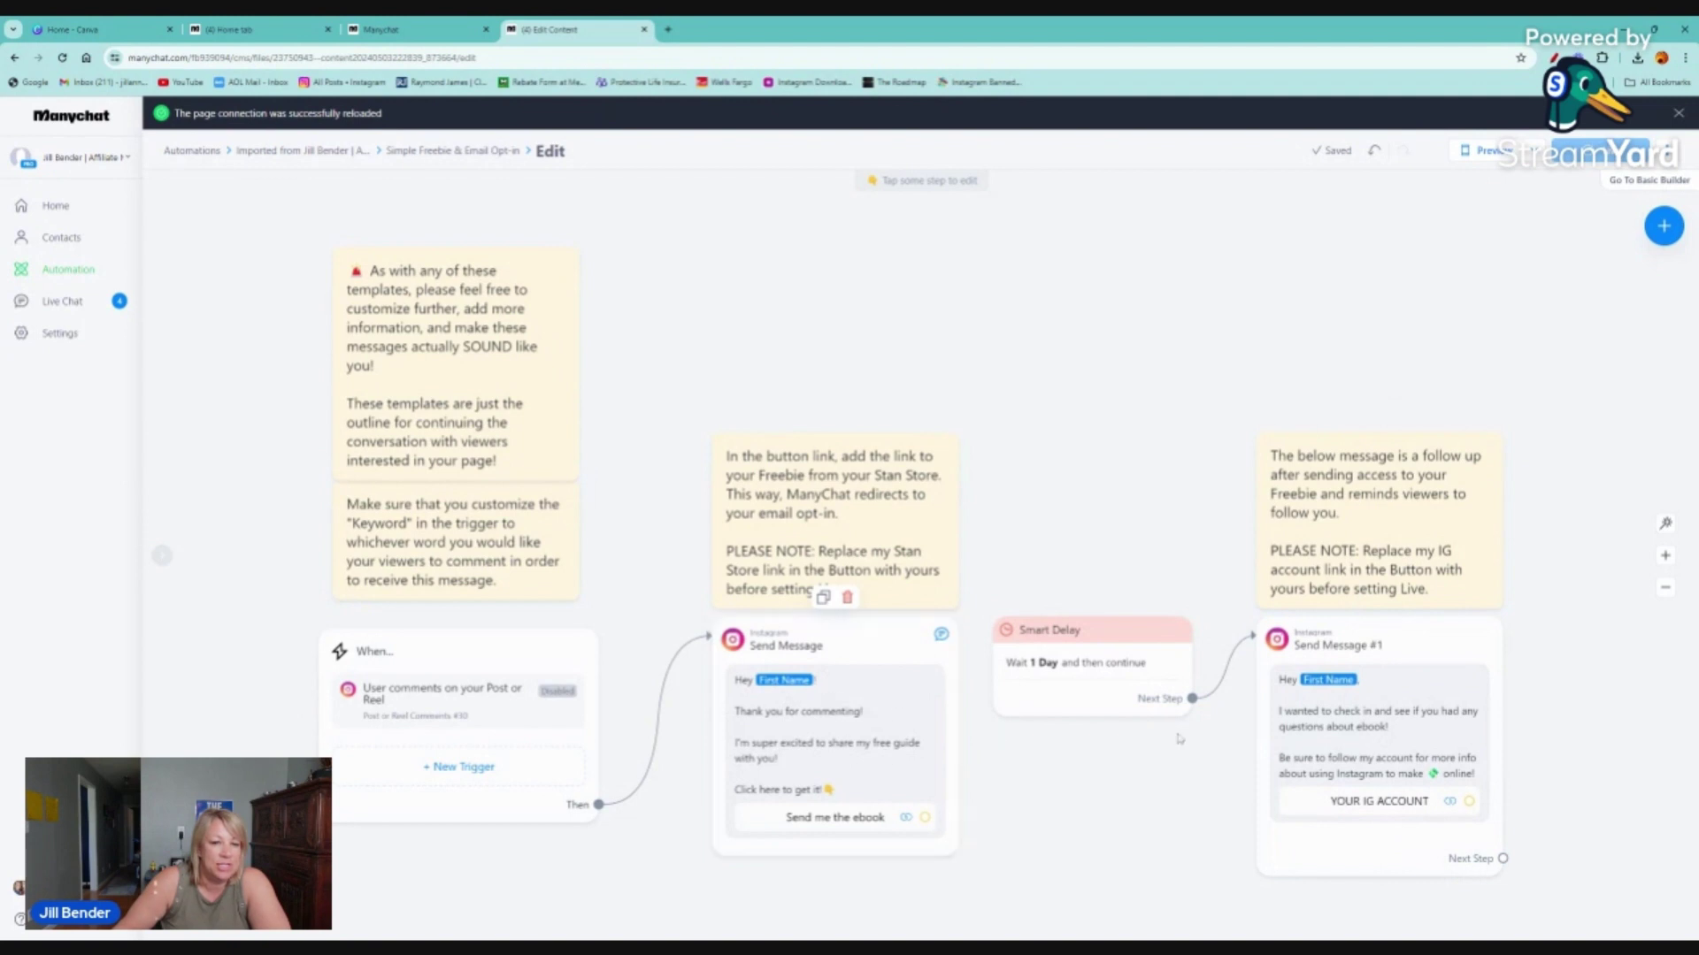
click(1340, 681)
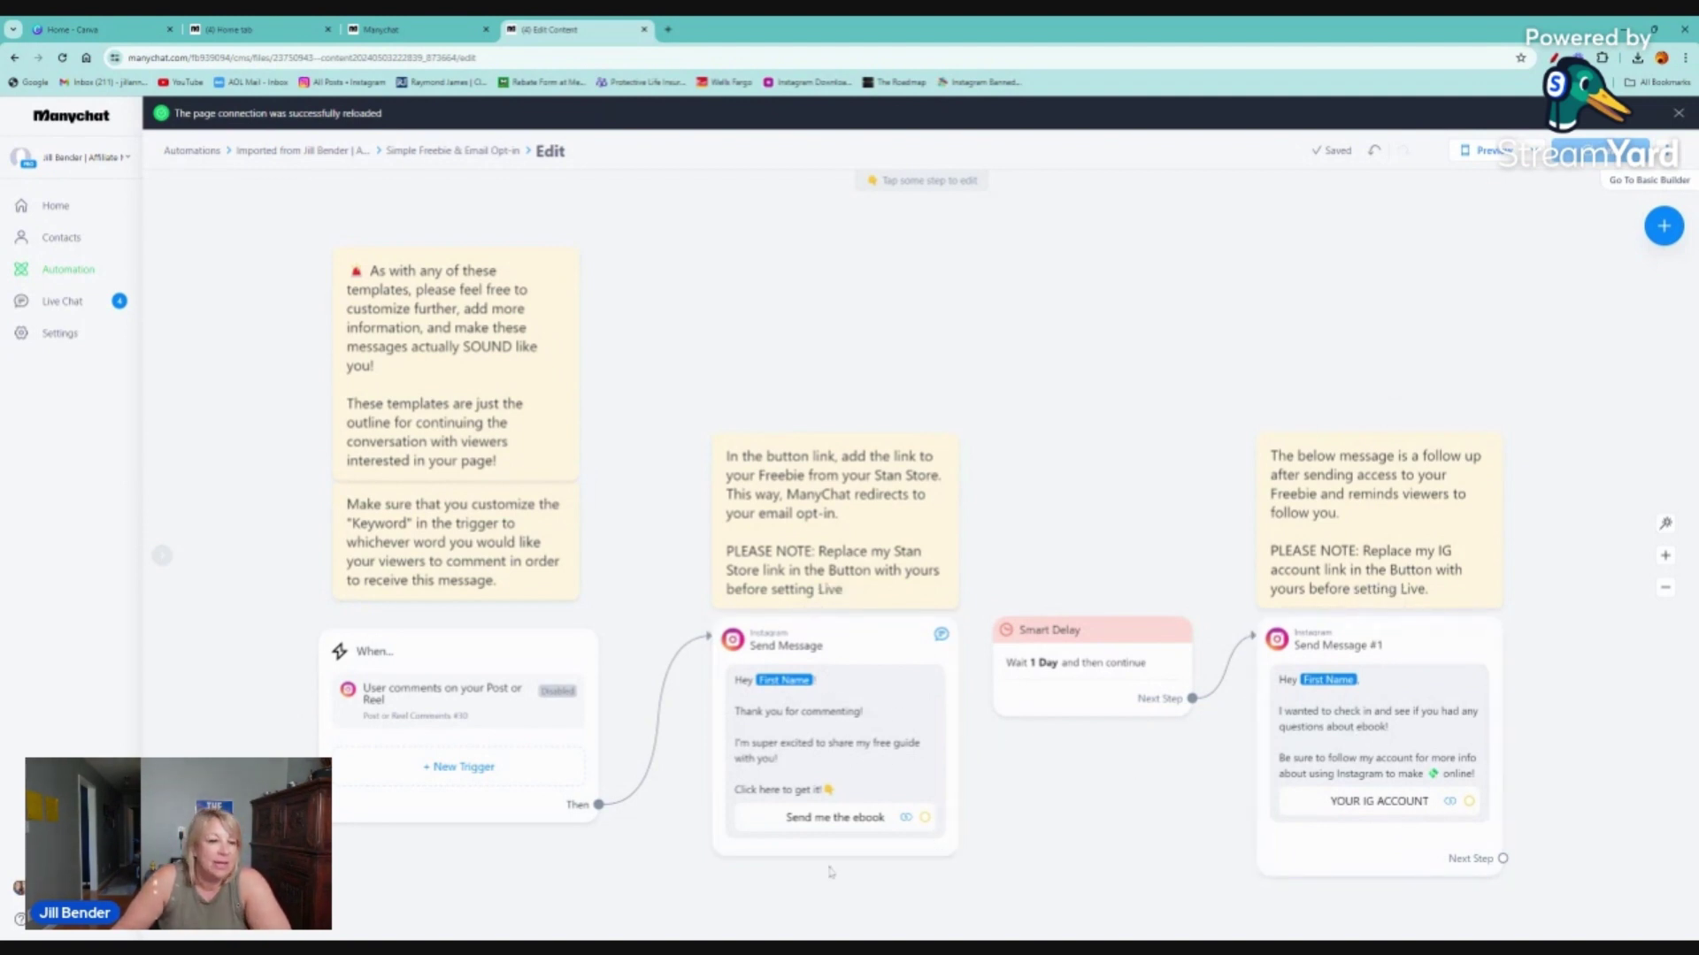
click(849, 820)
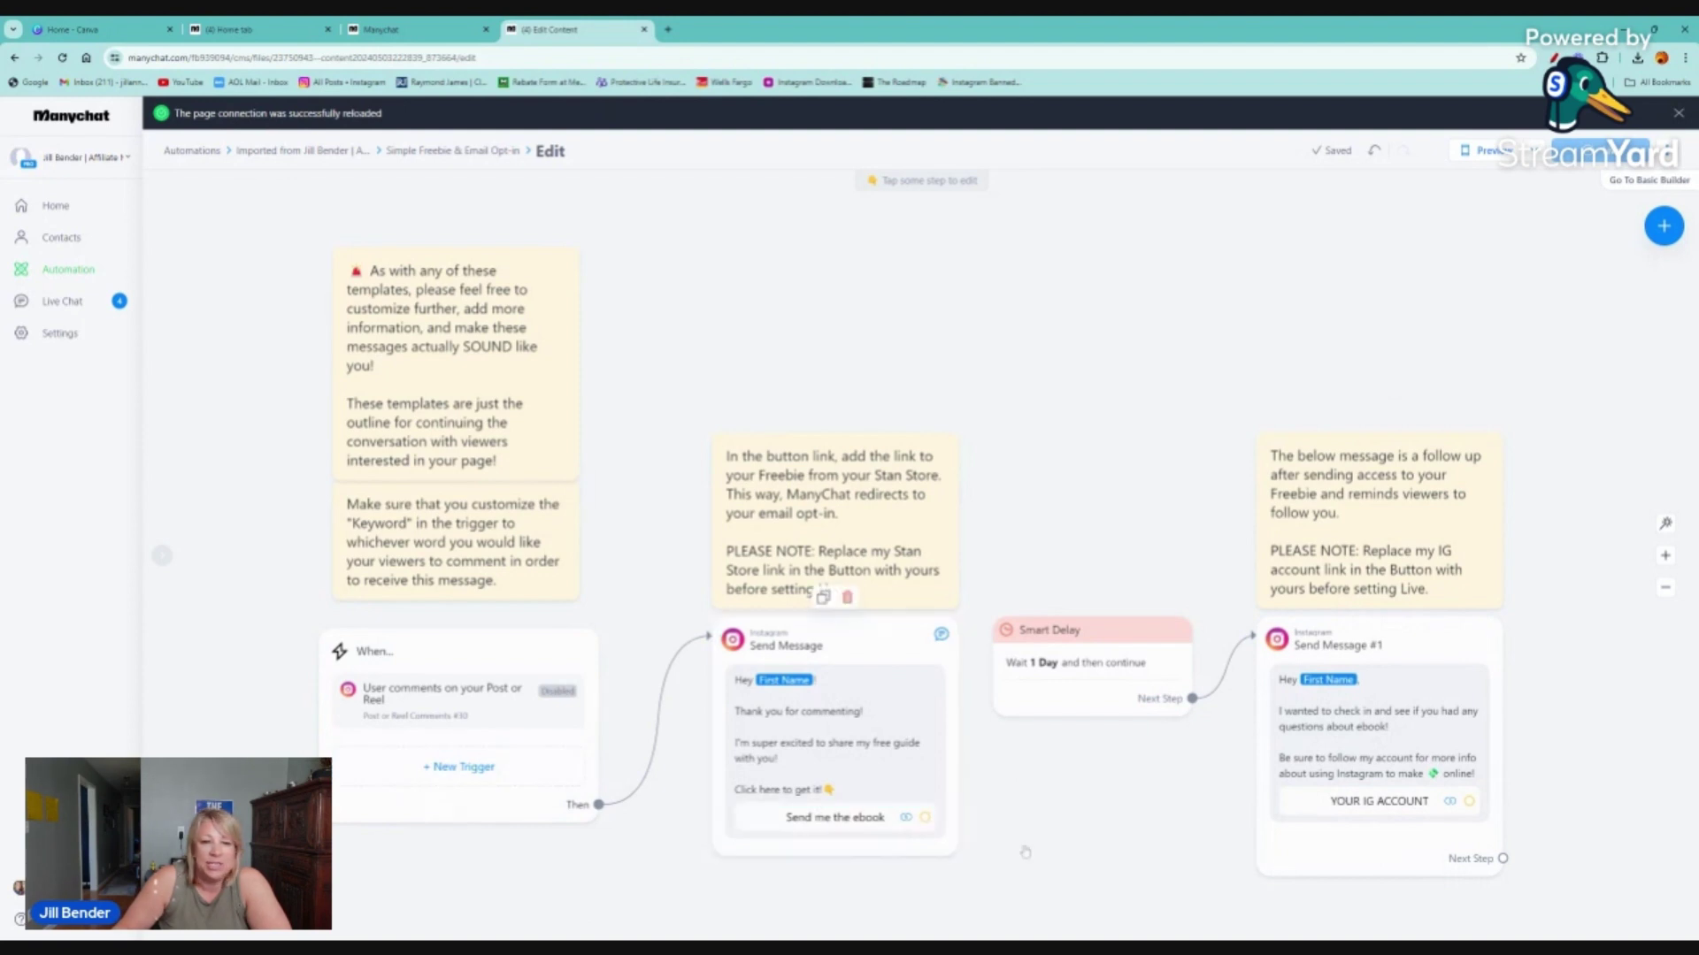
click(1380, 802)
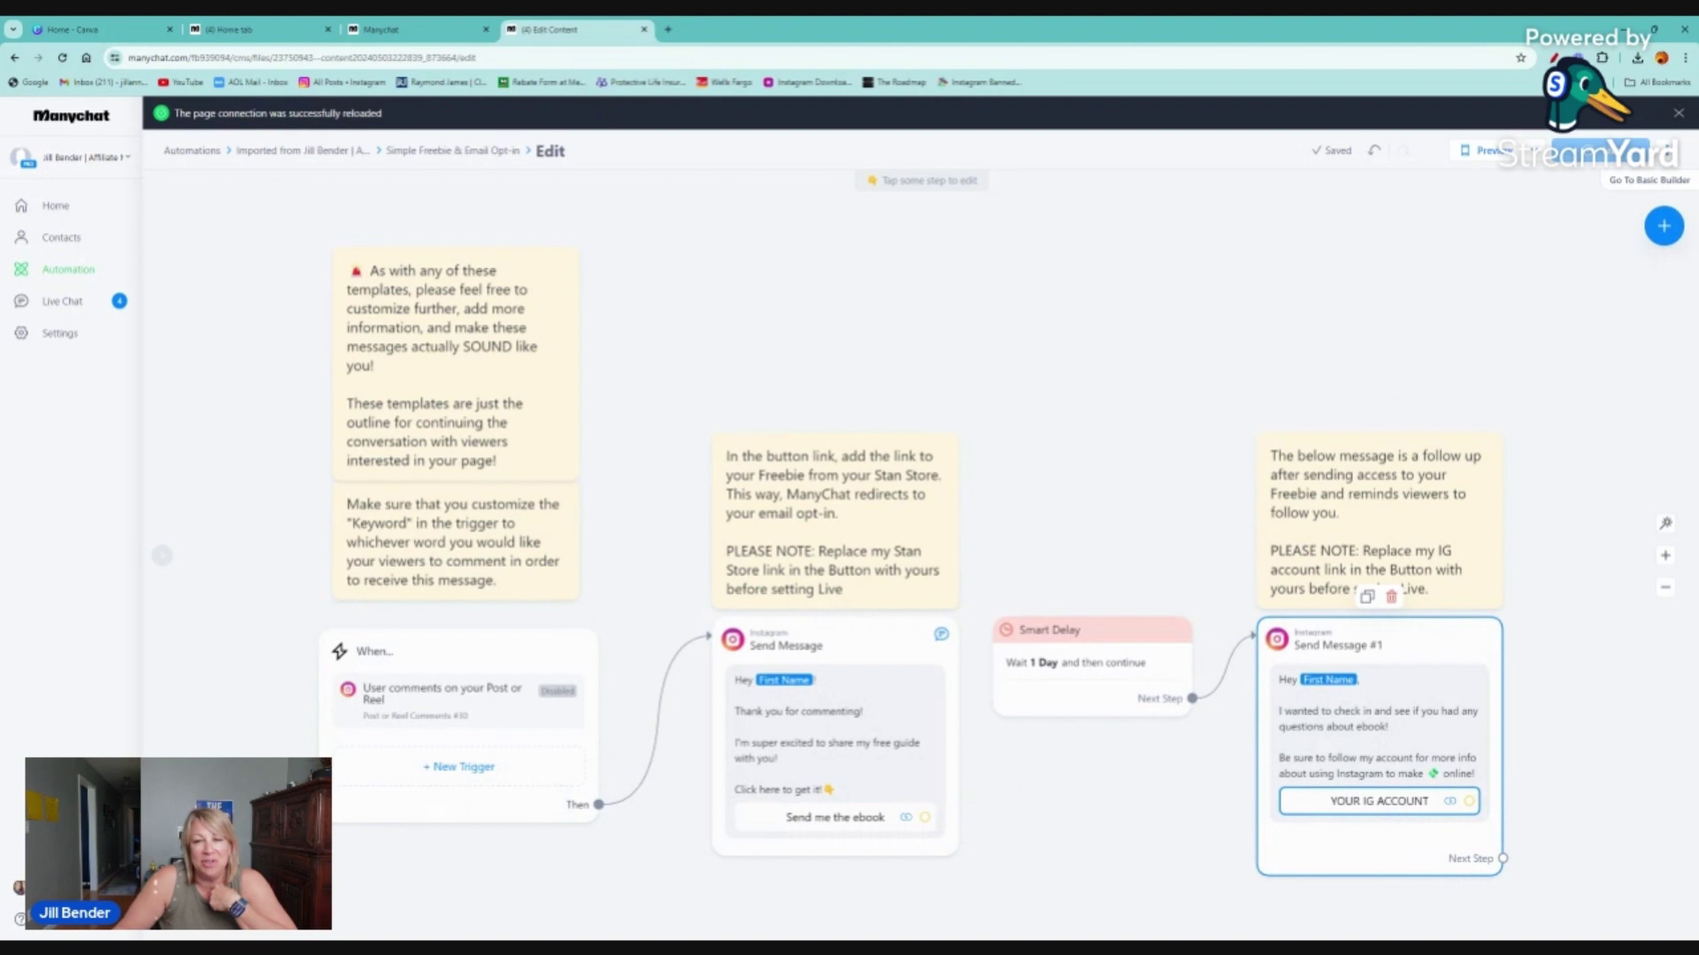
click(378, 806)
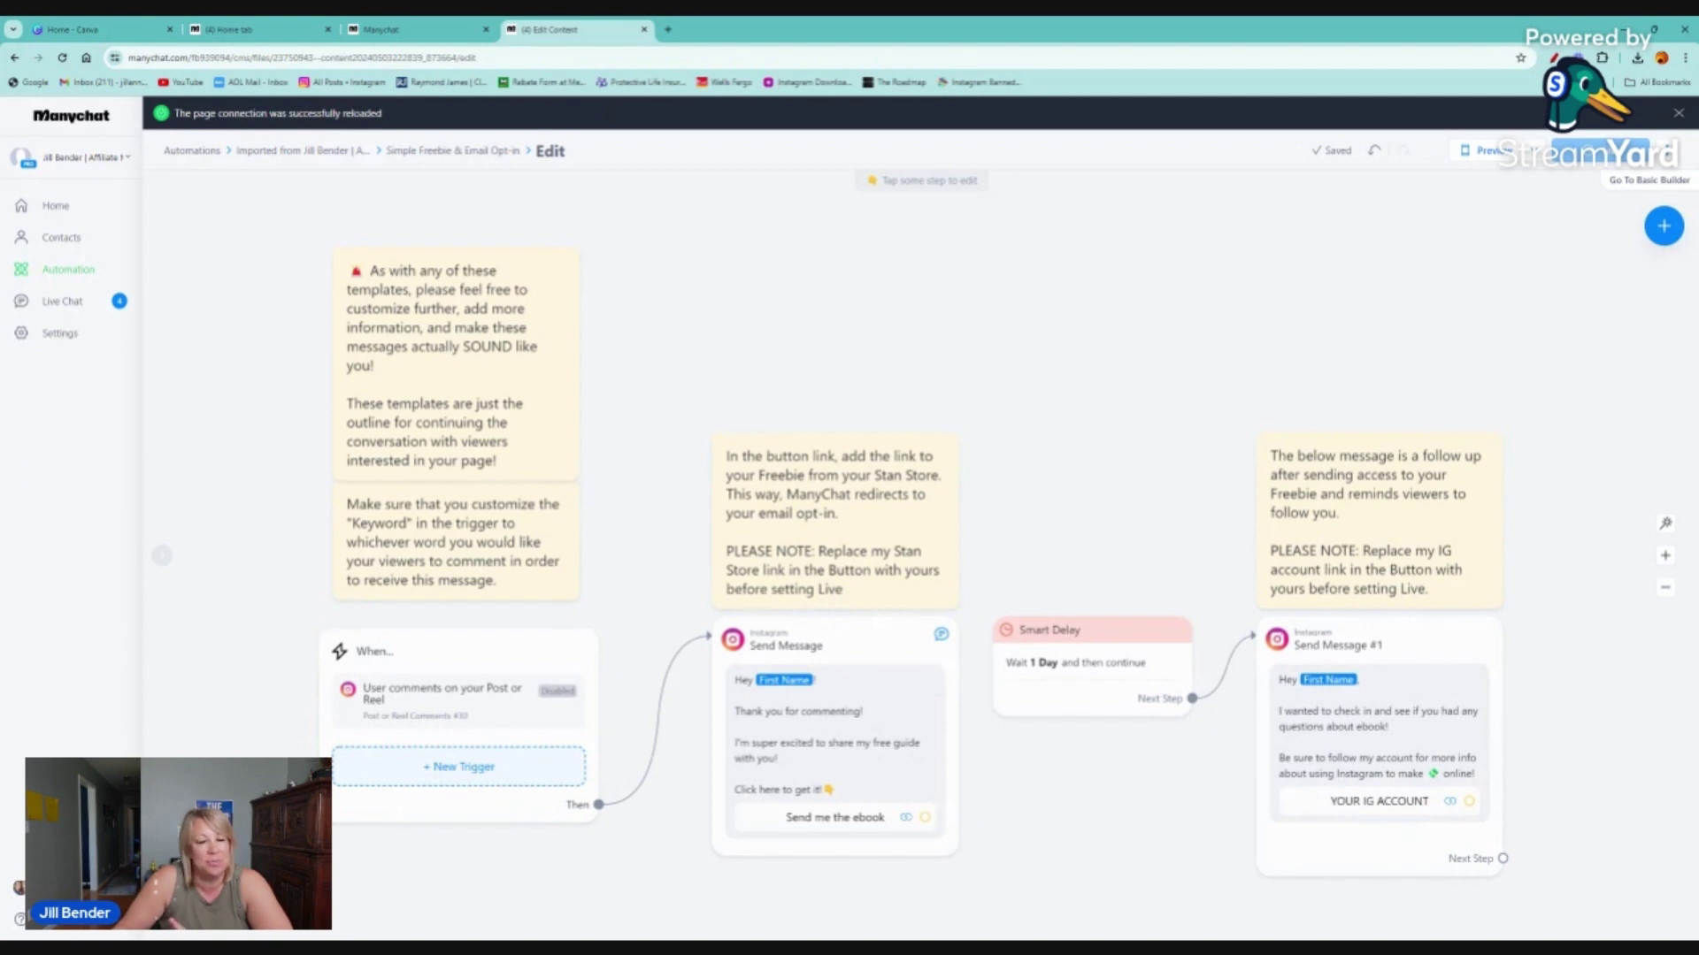
Step: Configure the comment trigger for All Posts or Reels, keyword NOW and random public replies, and save it
click(438, 696)
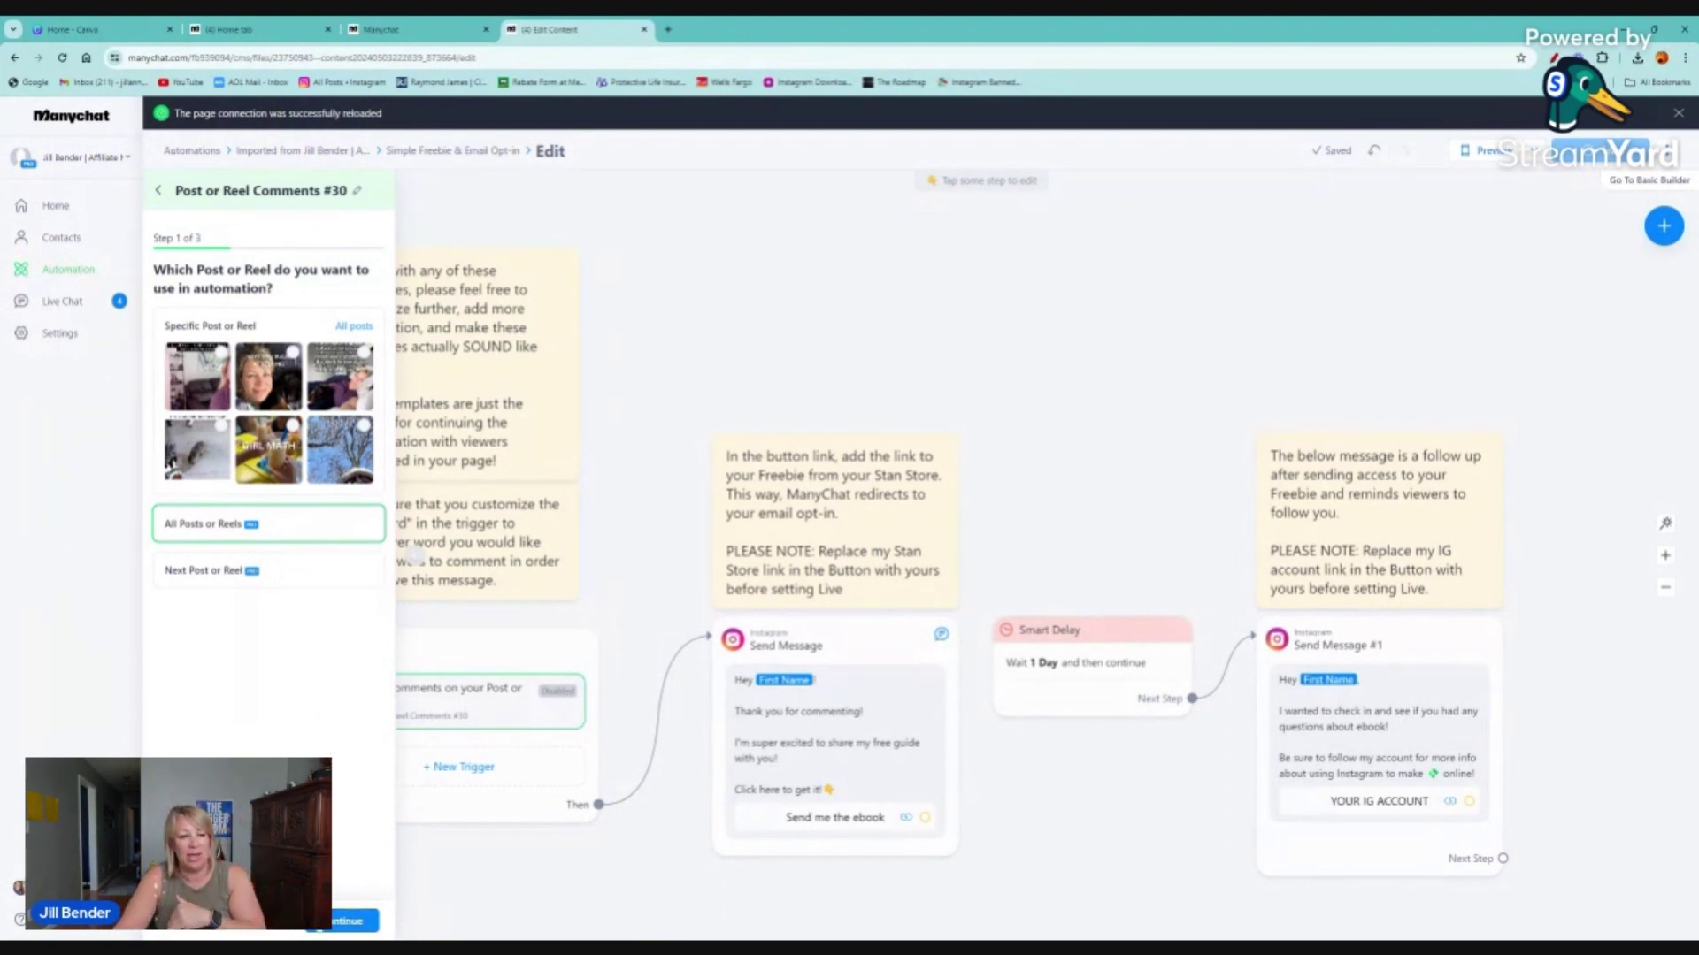
click(355, 921)
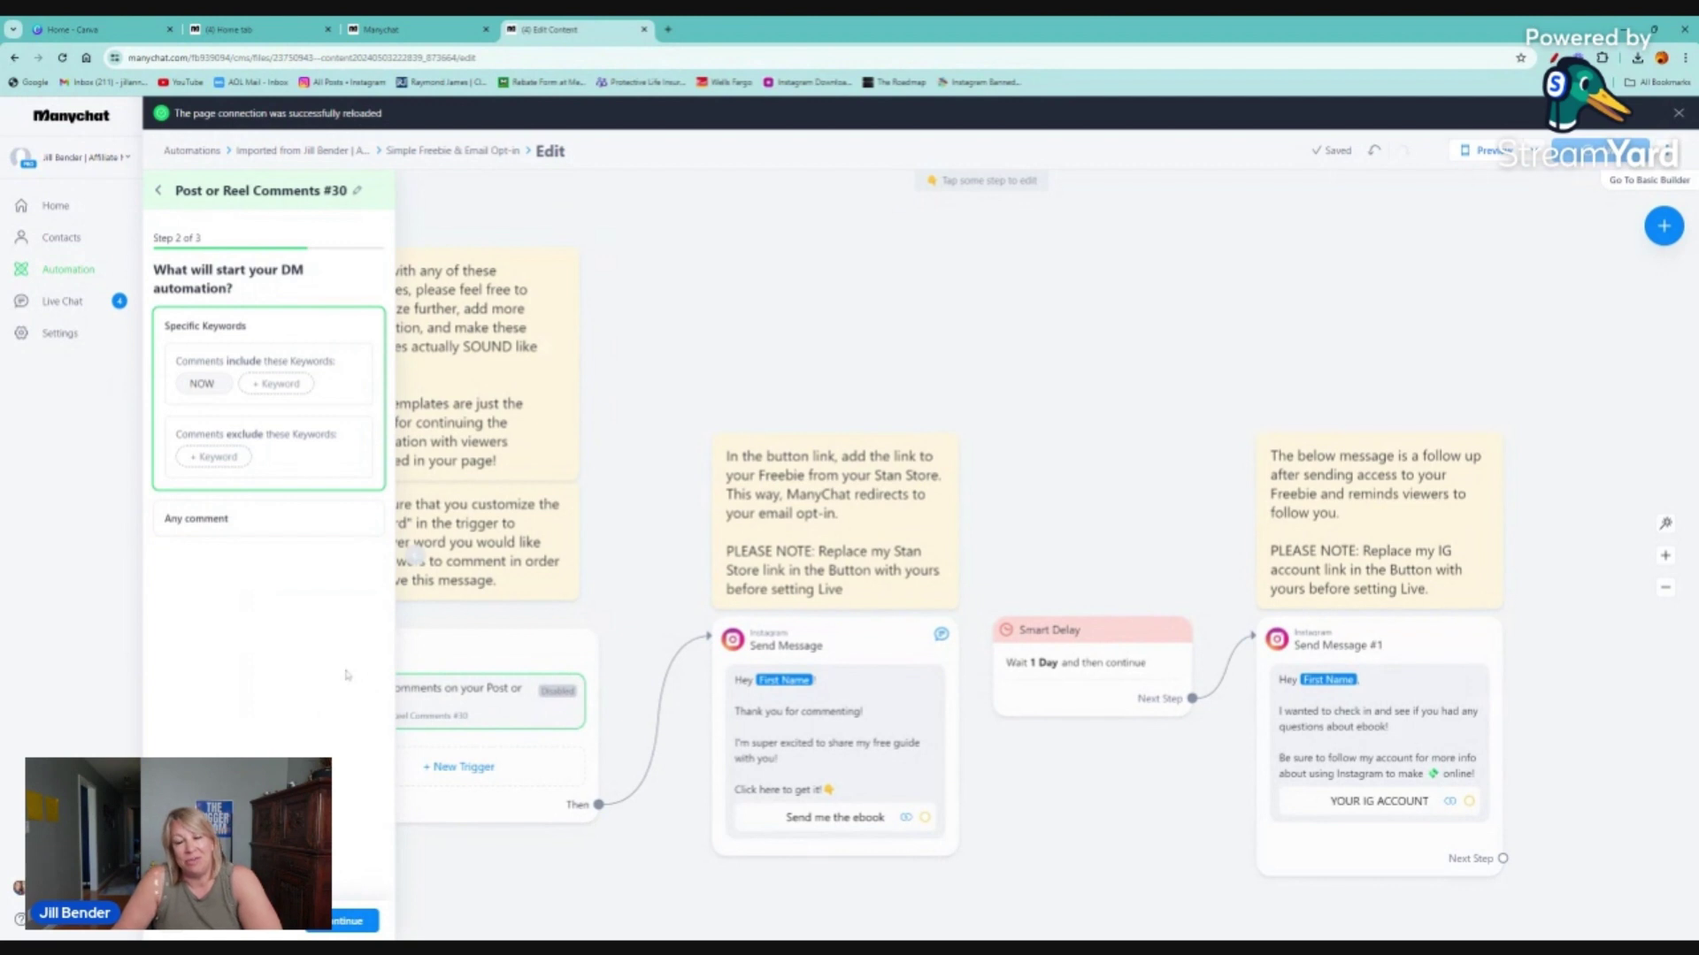
mouse_move(203, 383)
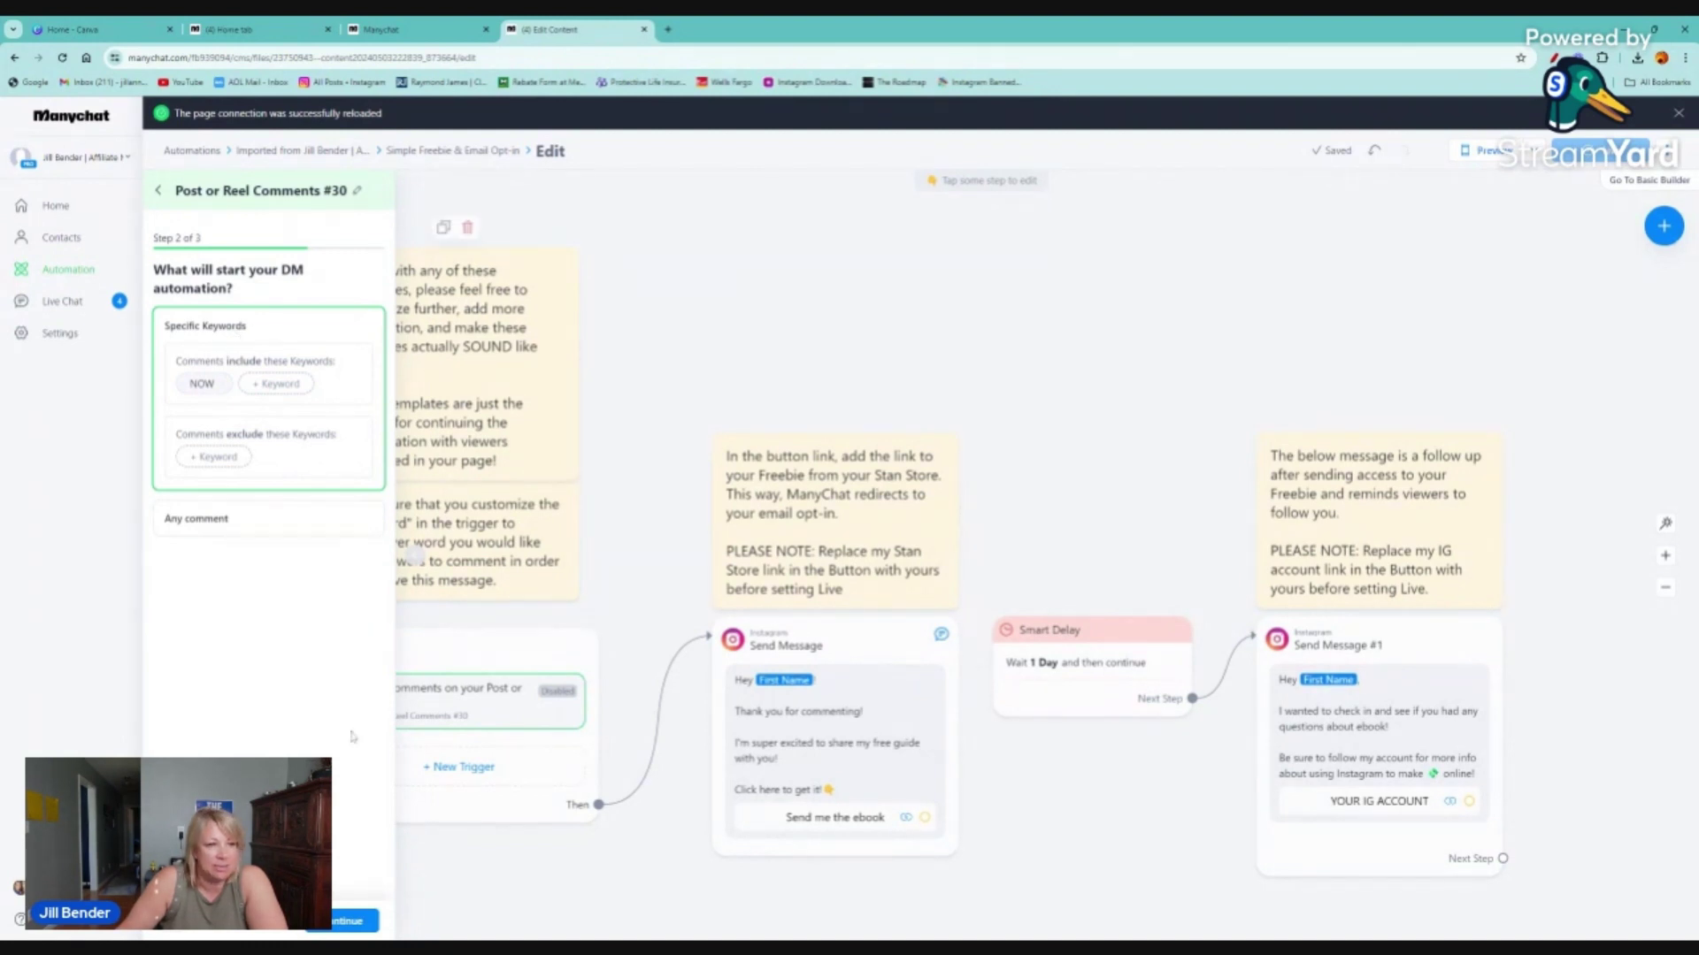
click(347, 921)
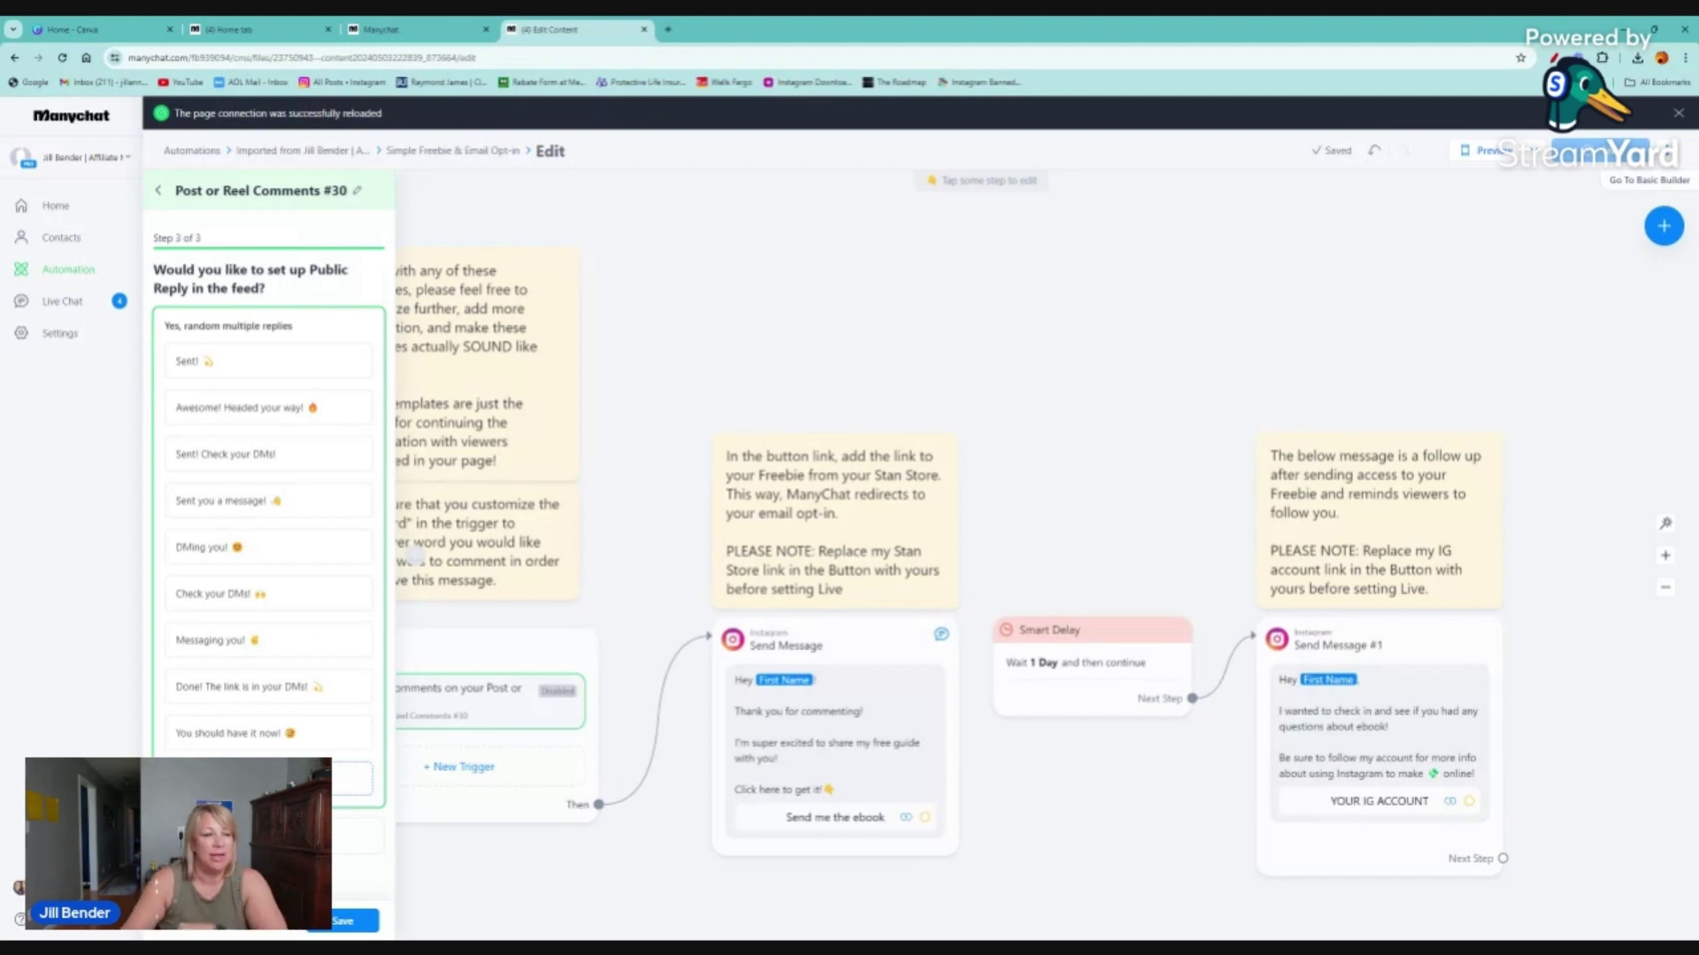
click(343, 920)
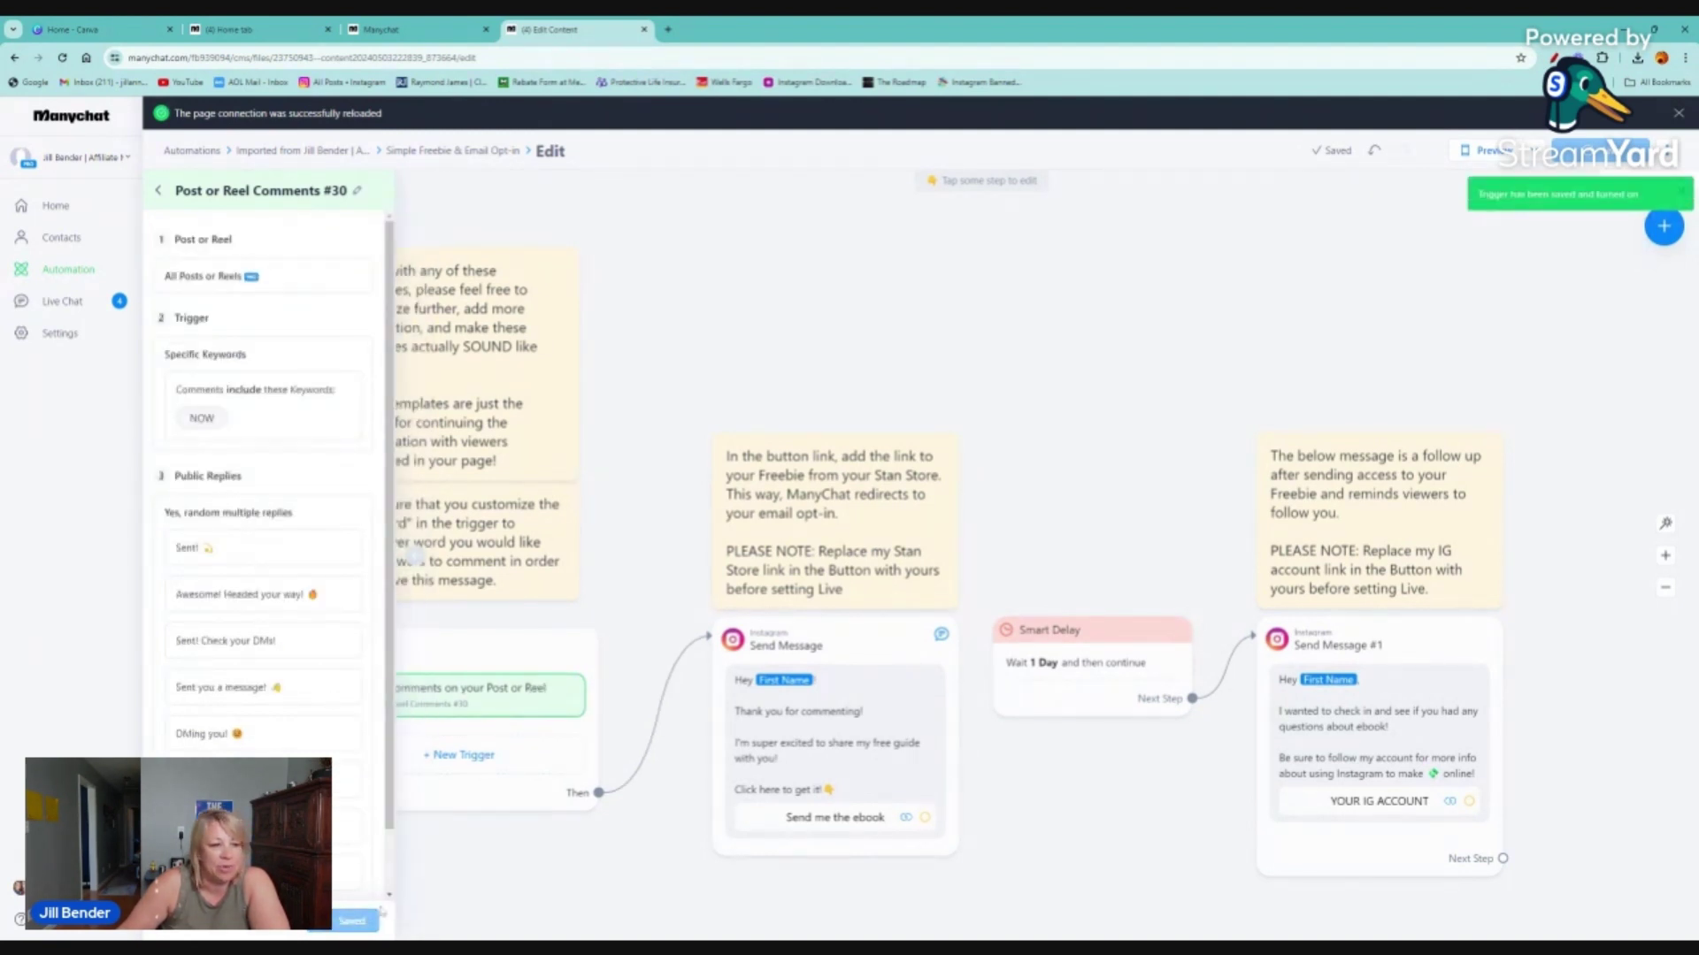
Step: Check the 'Send me the ebook' button's stan.store website link in the first message
click(158, 190)
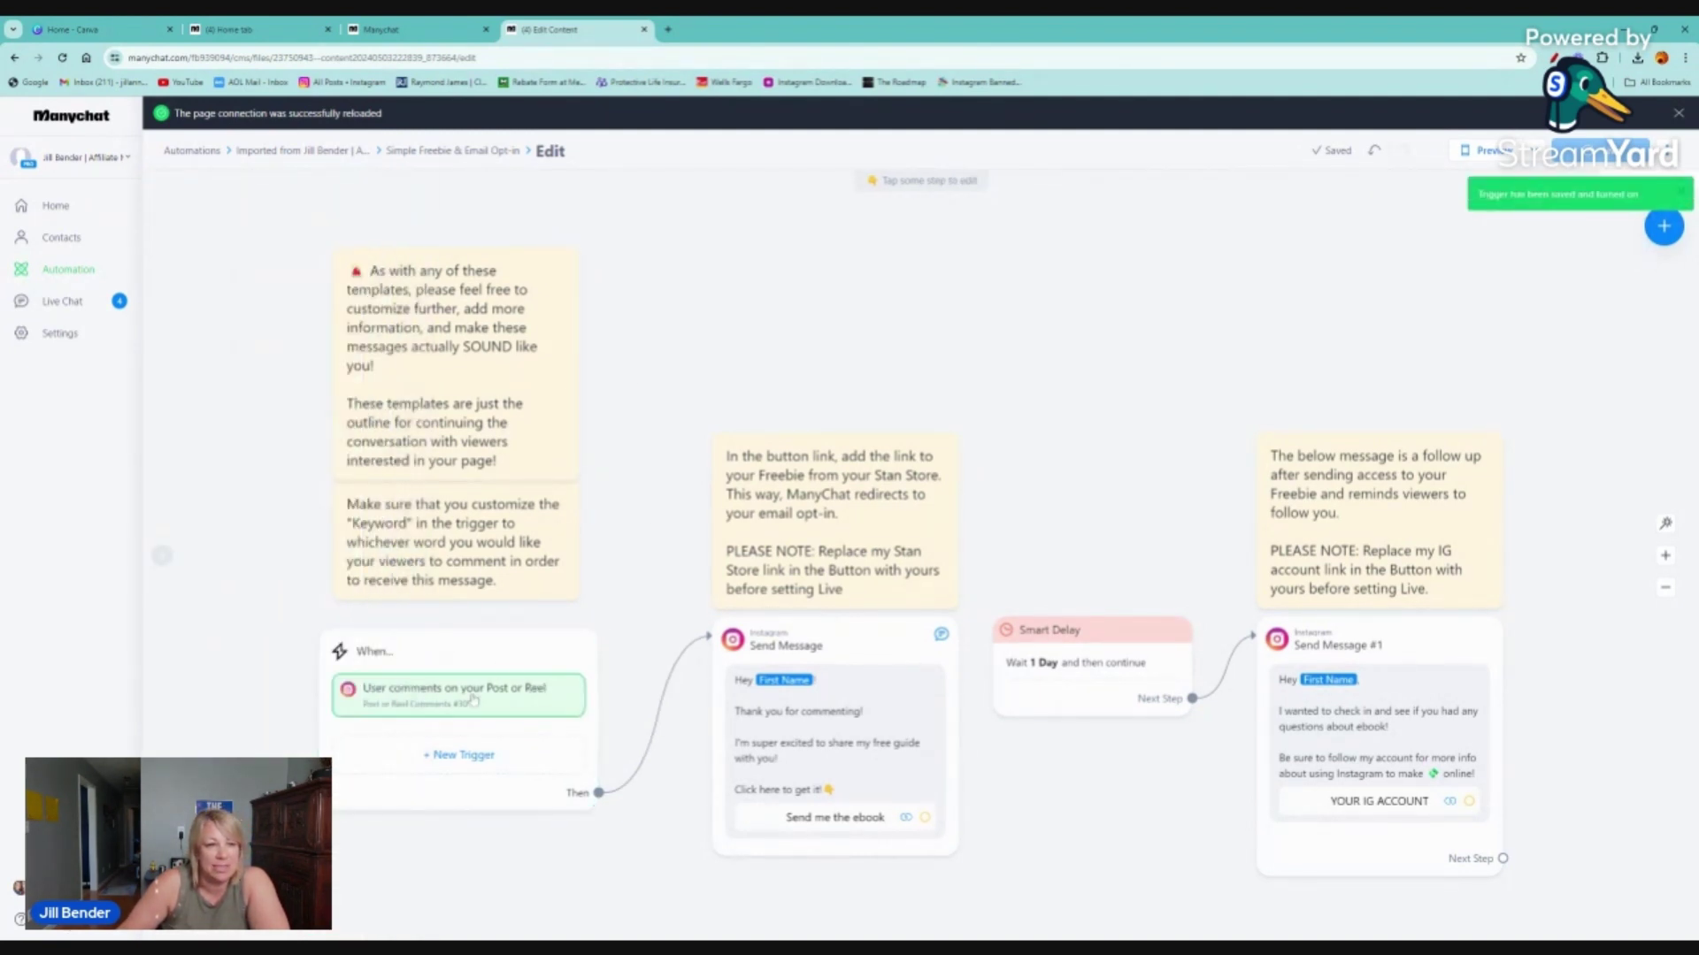
click(850, 724)
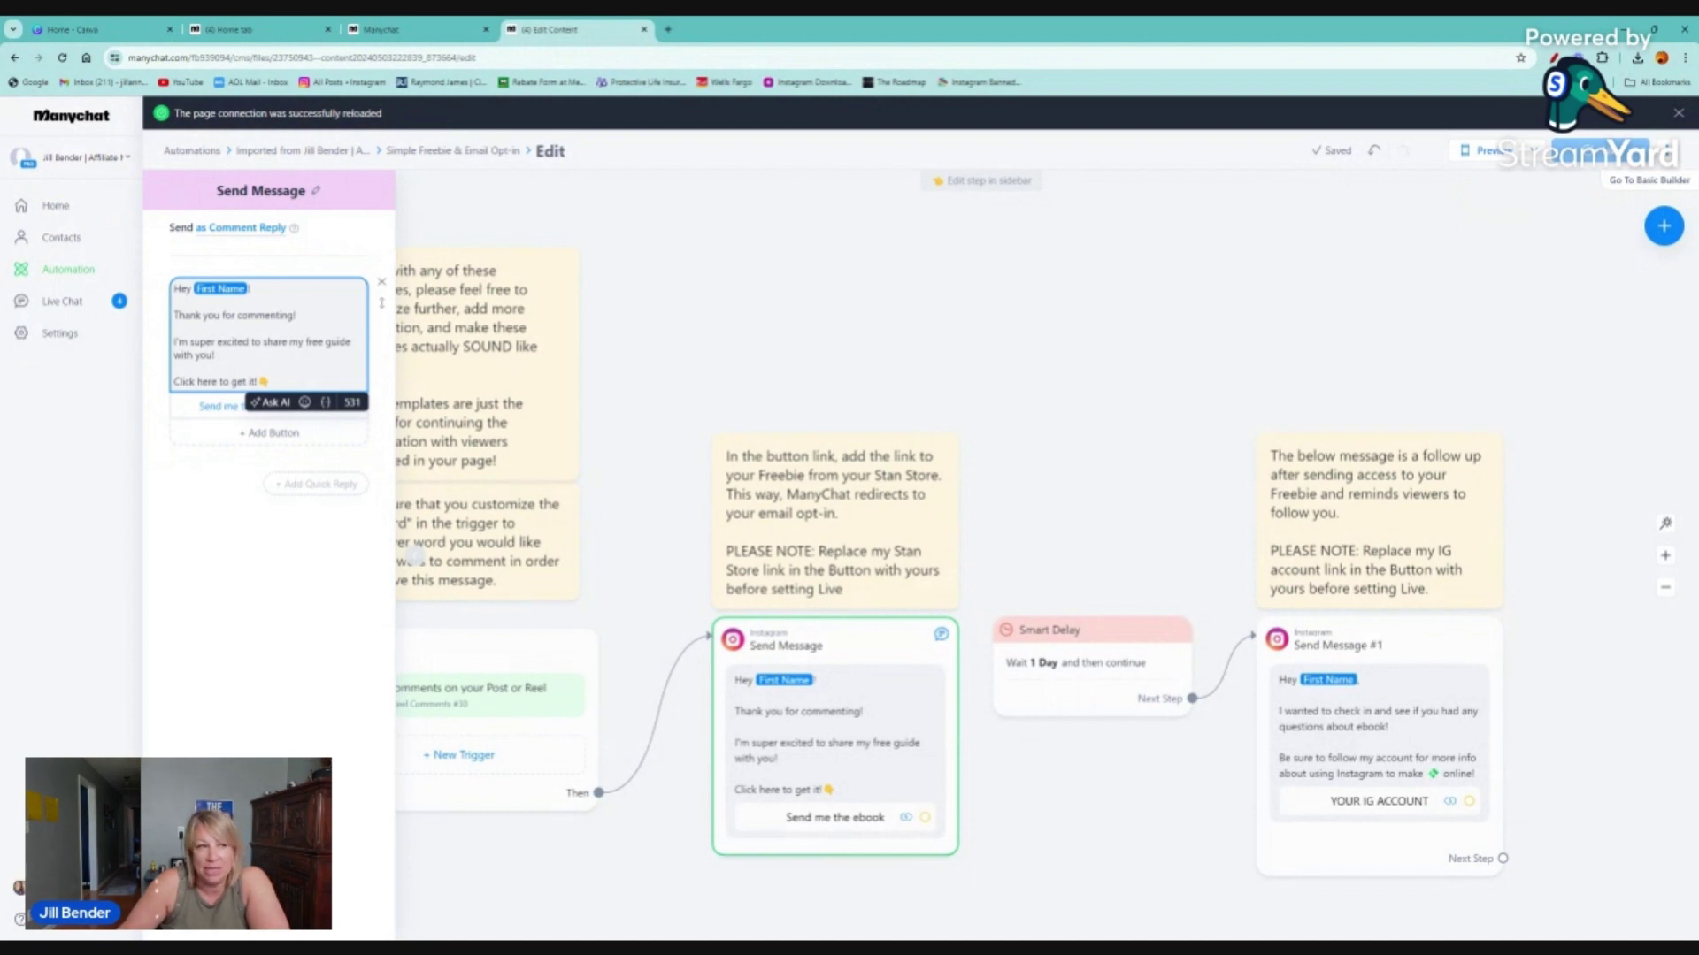
click(200, 406)
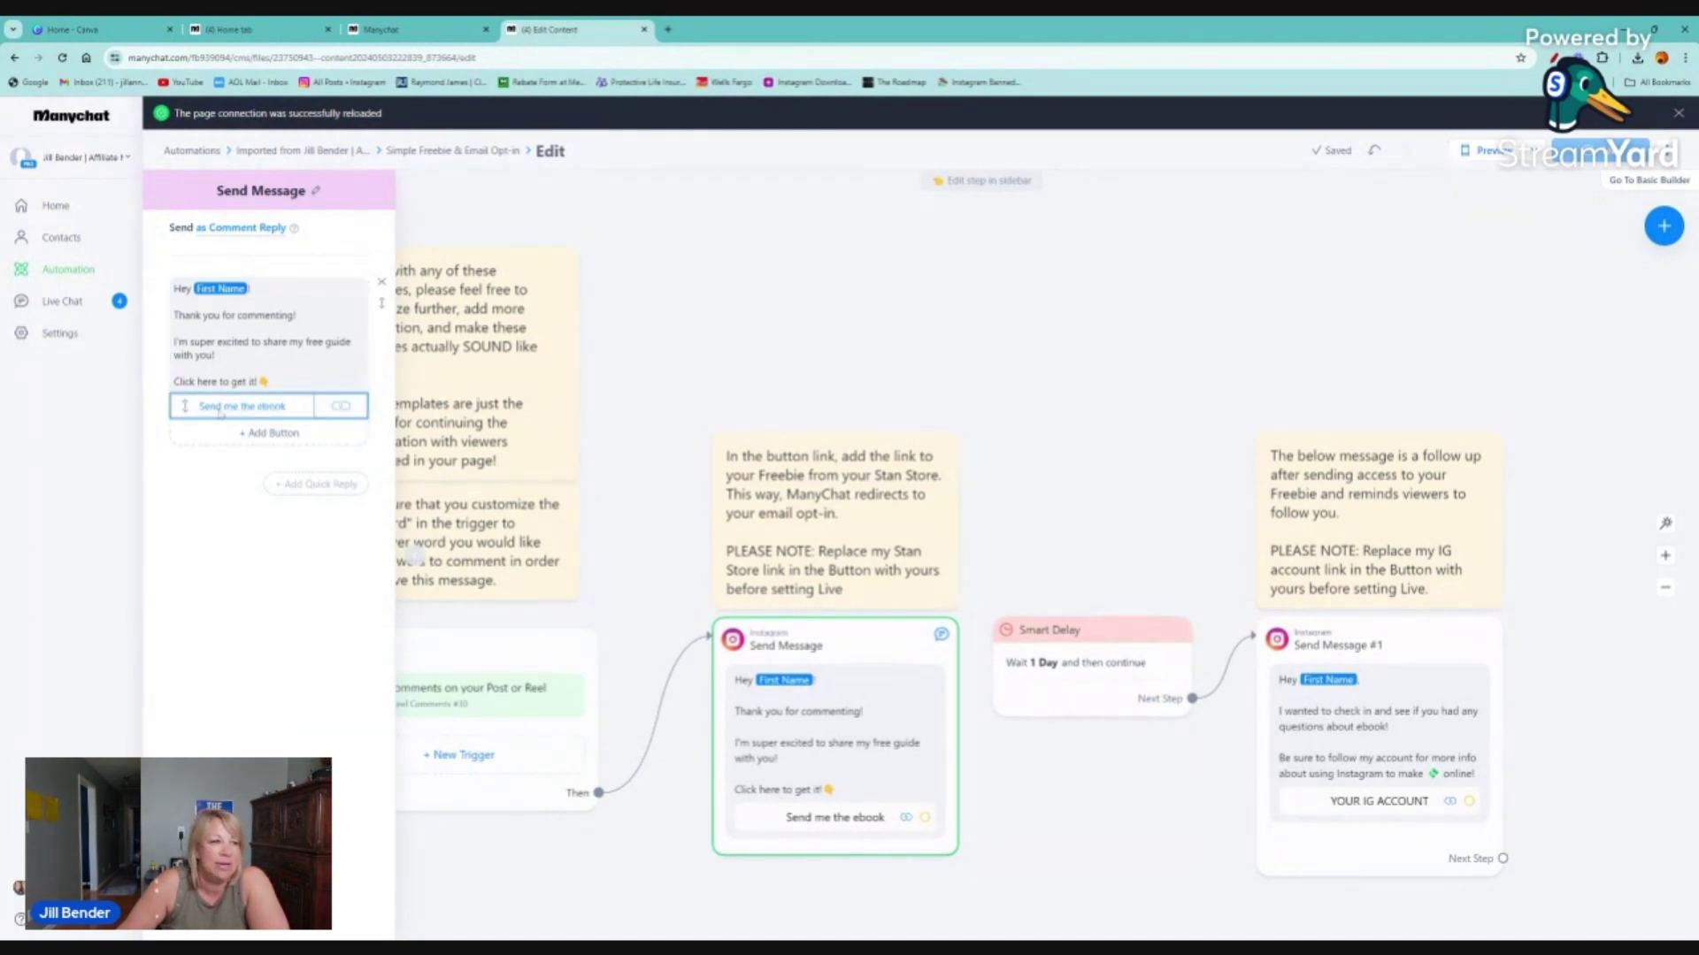
click(233, 407)
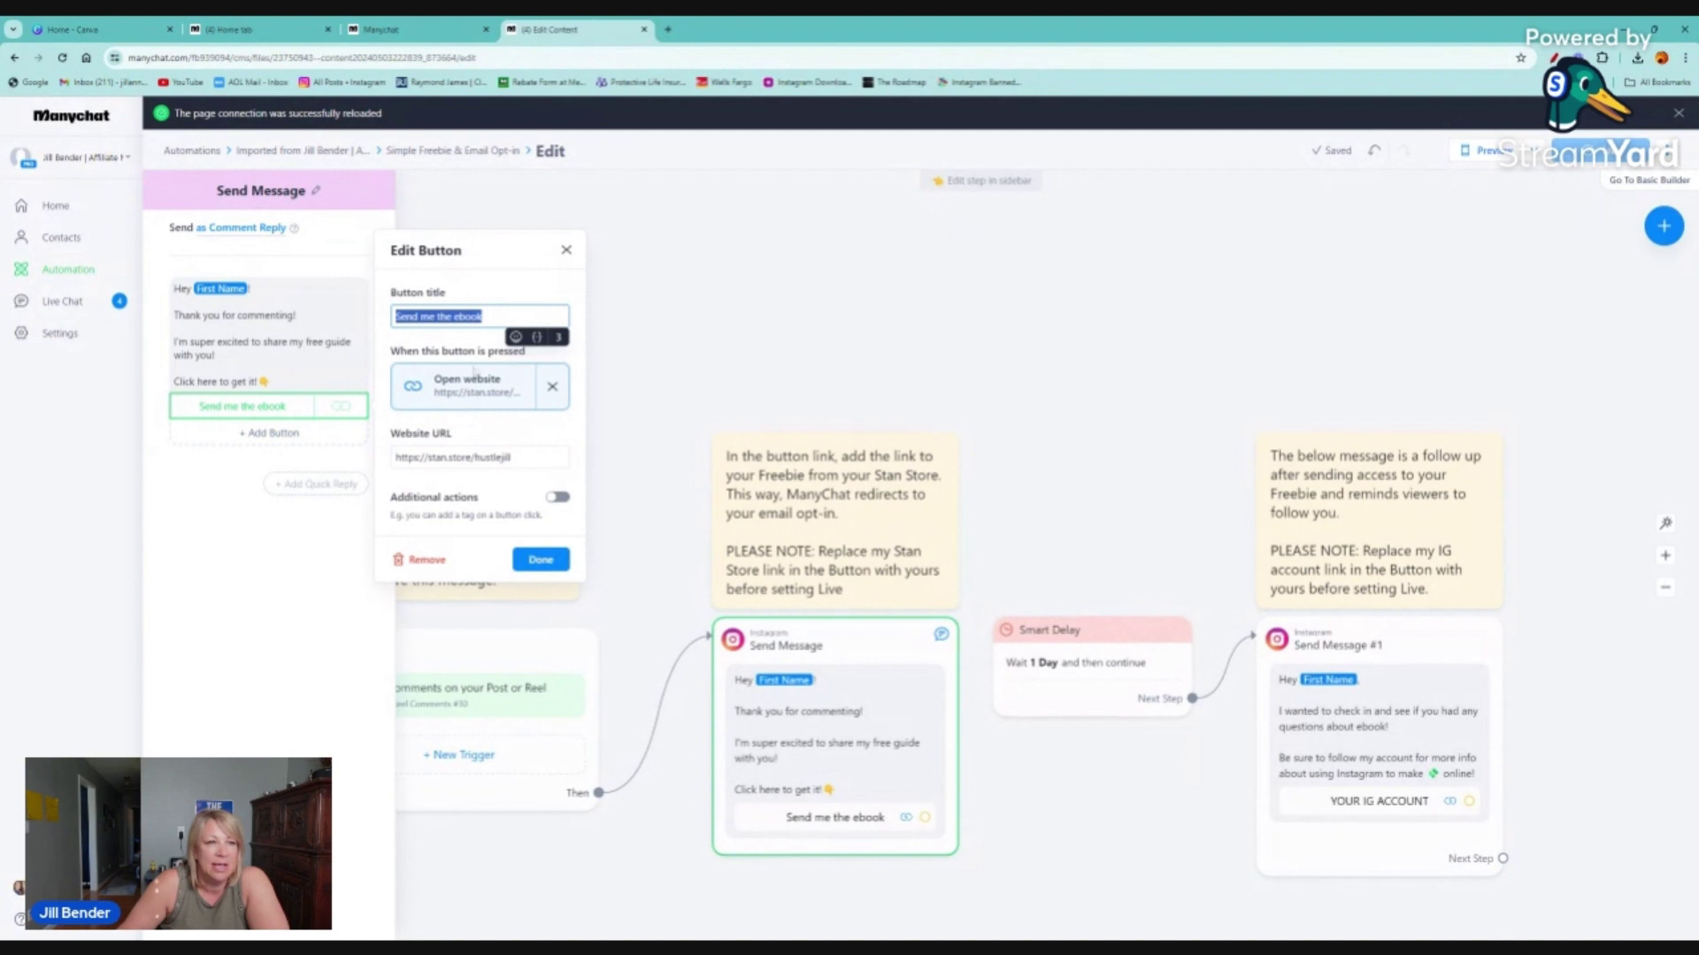
triple_click(451, 457)
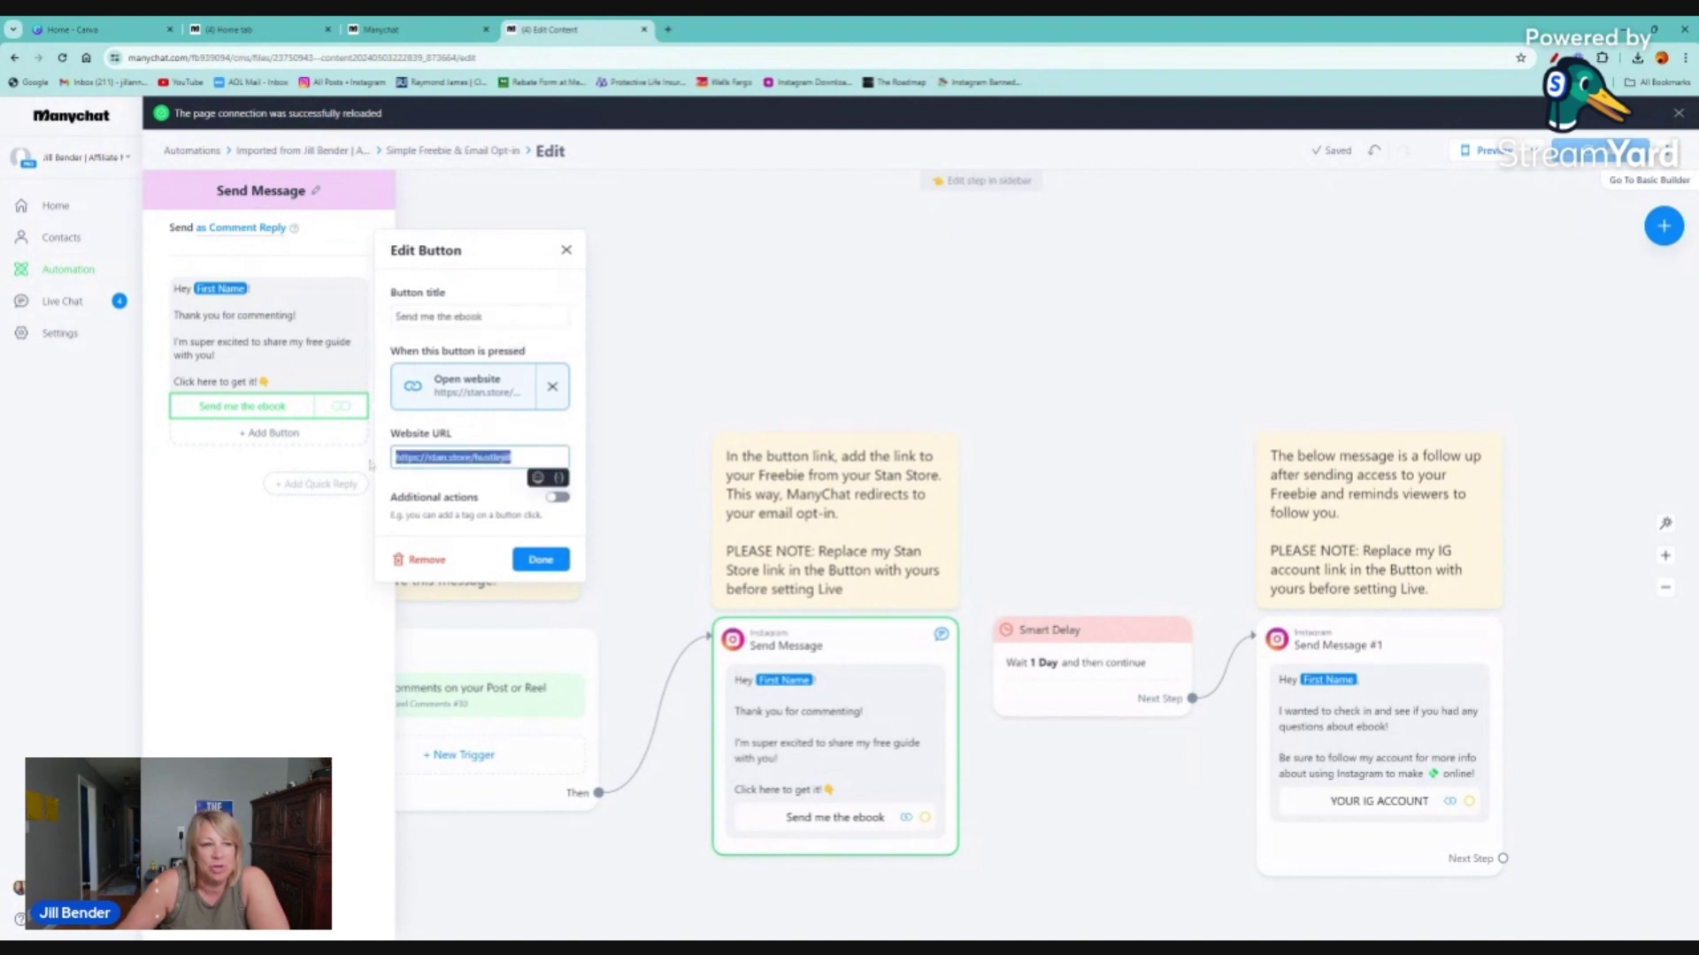
click(541, 560)
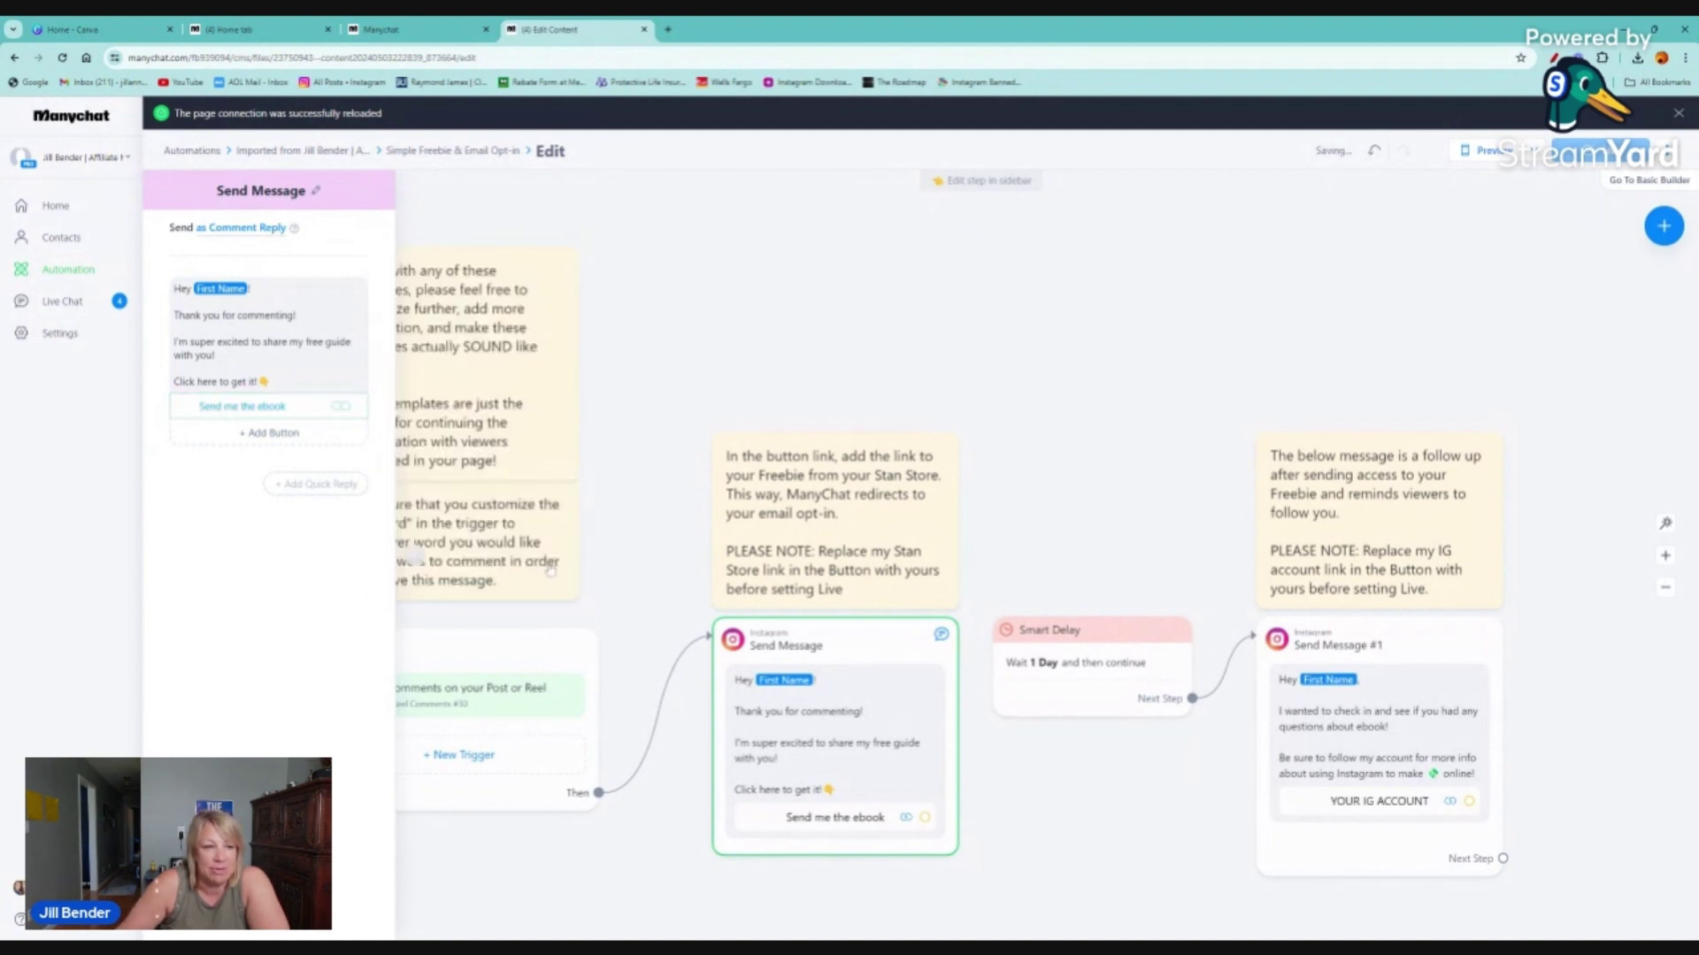
Step: Check the 'YOUR IG ACCOUNT' button's Instagram link in Send Message #1 and confirm it
click(1360, 720)
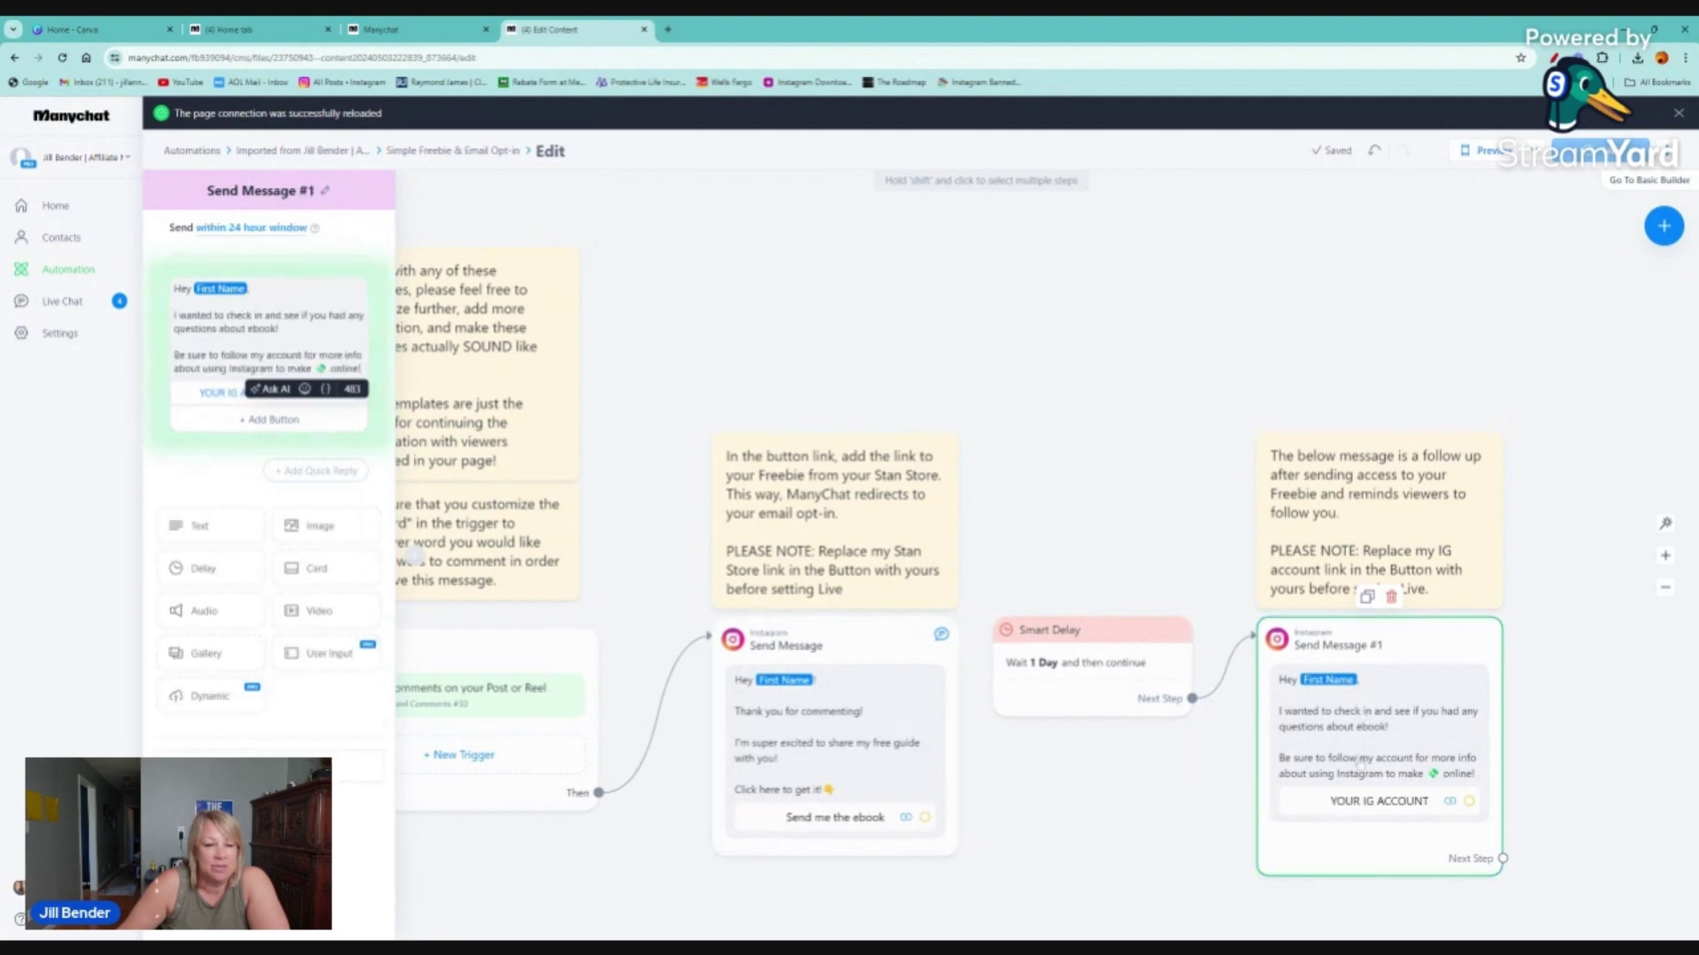
mouse_move(269, 332)
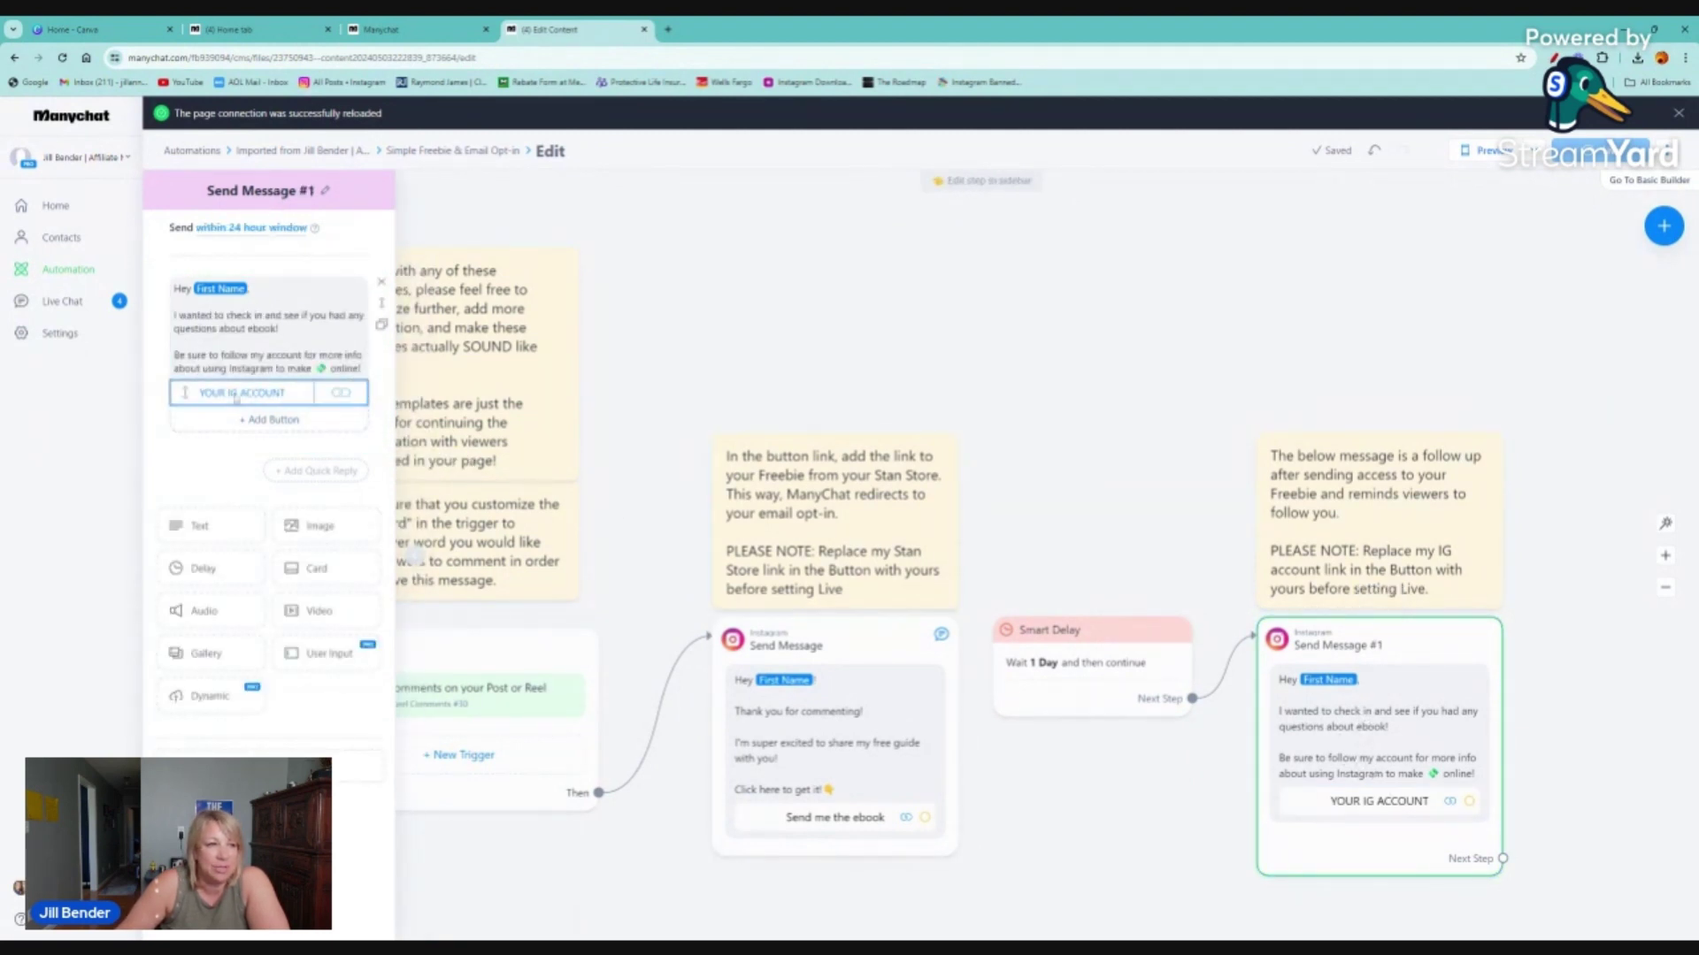
click(242, 393)
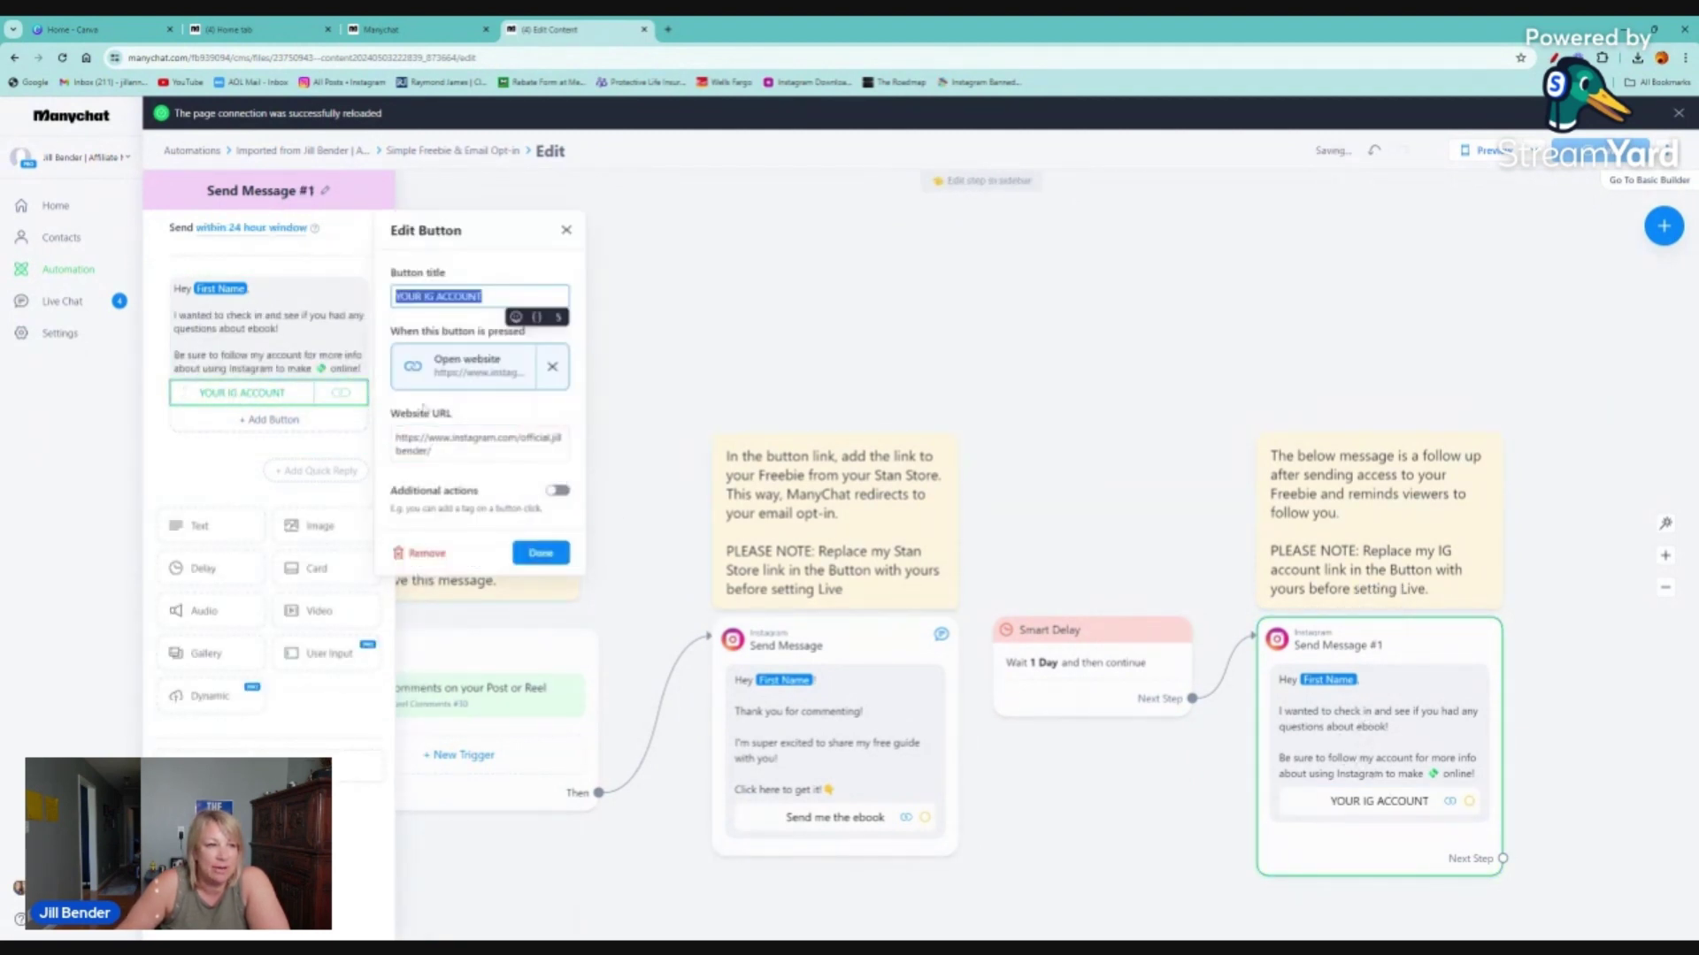
click(540, 552)
click(1050, 409)
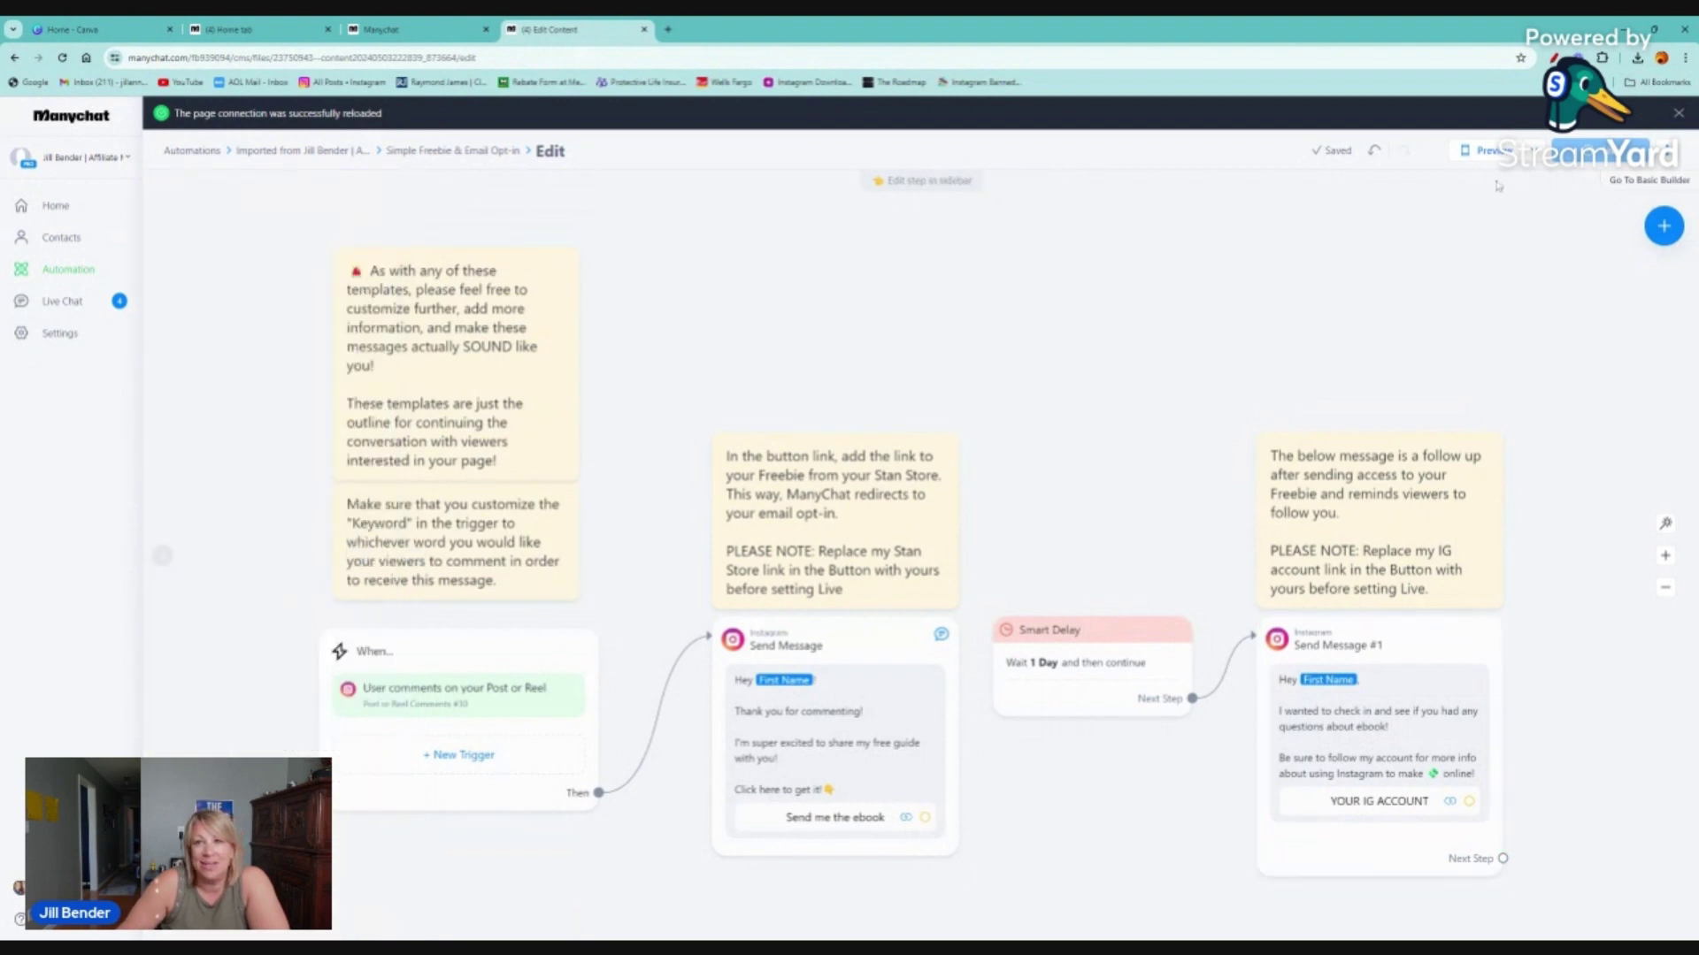